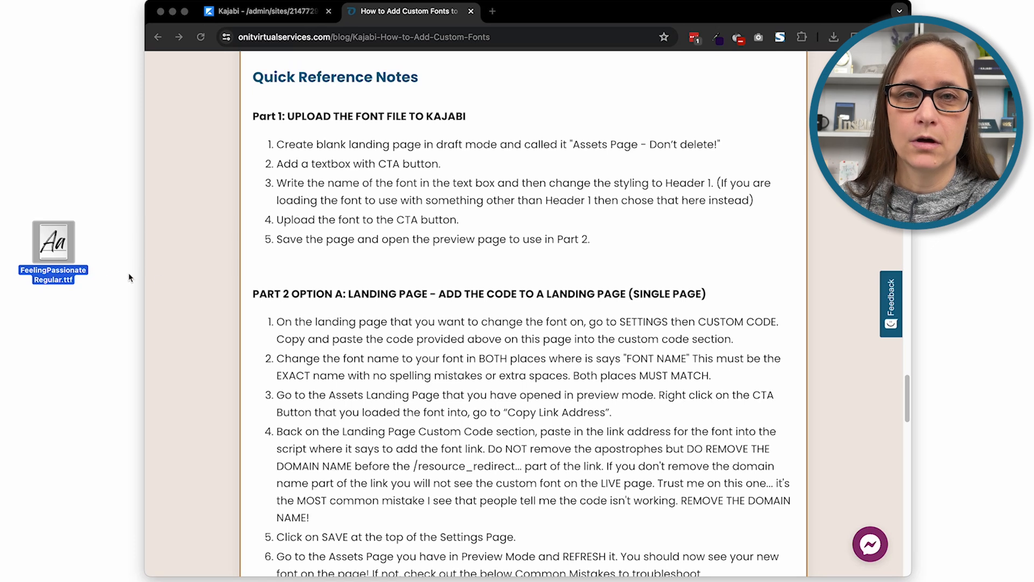
{"action": "left_click_drag", "start_coordinate": [54, 263], "coordinate": [67, 220]}
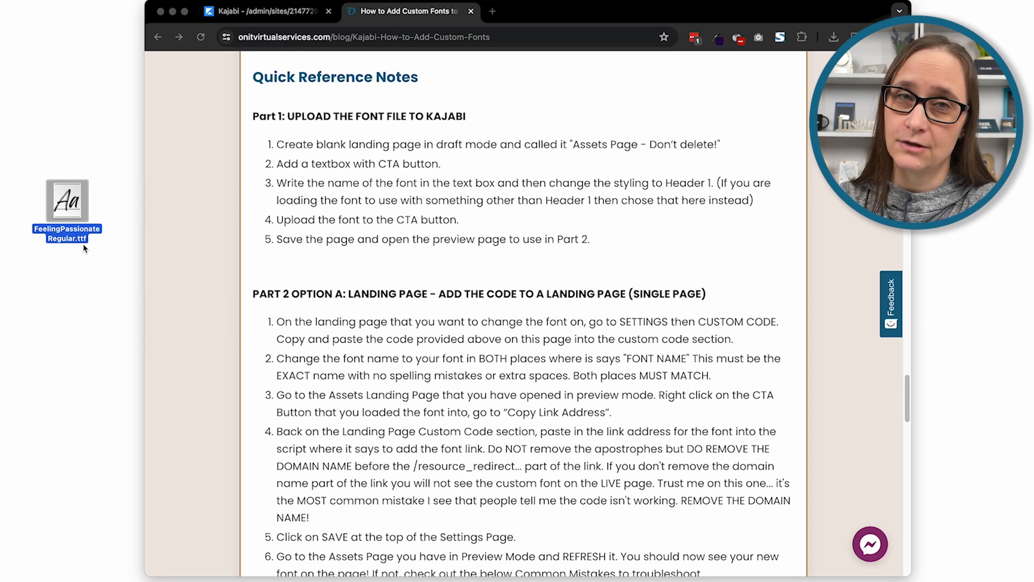
{"action": "left_click_drag", "start_coordinate": [74, 241], "coordinate": [64, 272]}
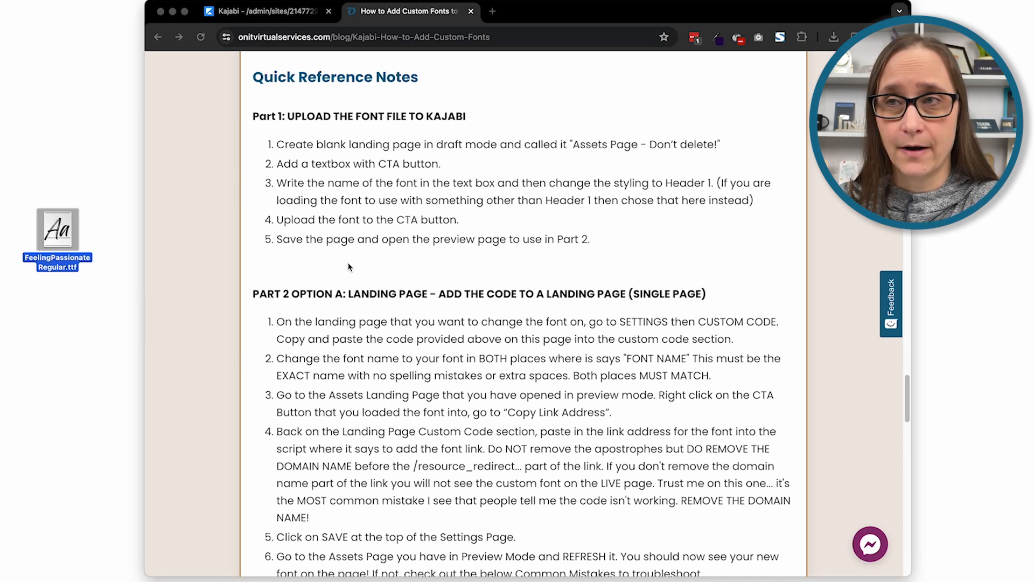
Create a landing page from the Blank template in Kajabi, titled "Assets Page - DO NOT DELETE OR PUBLISH"
{"action": "left_click", "coordinate": [263, 22]}
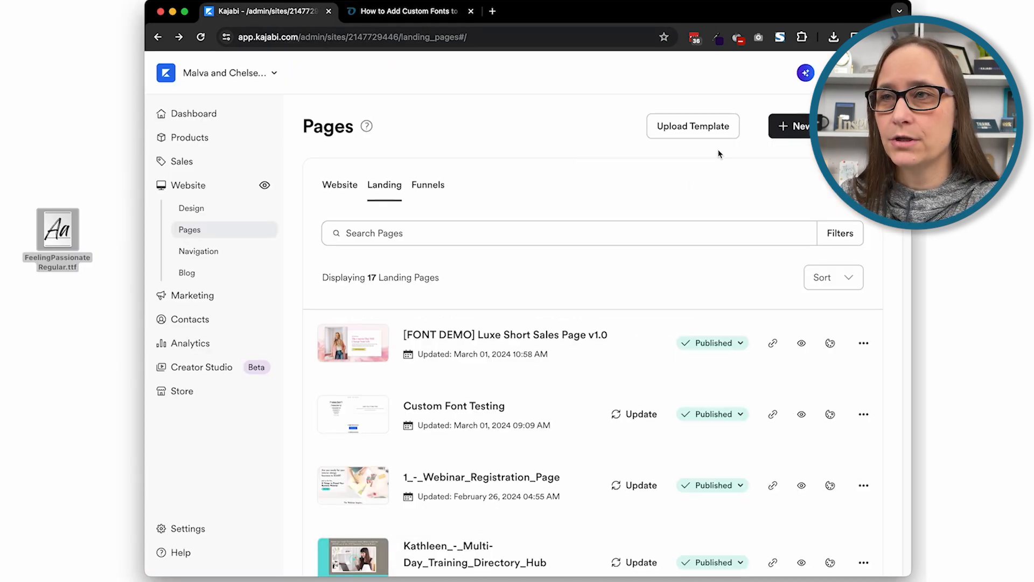
{"action": "left_click", "coordinate": [791, 137]}
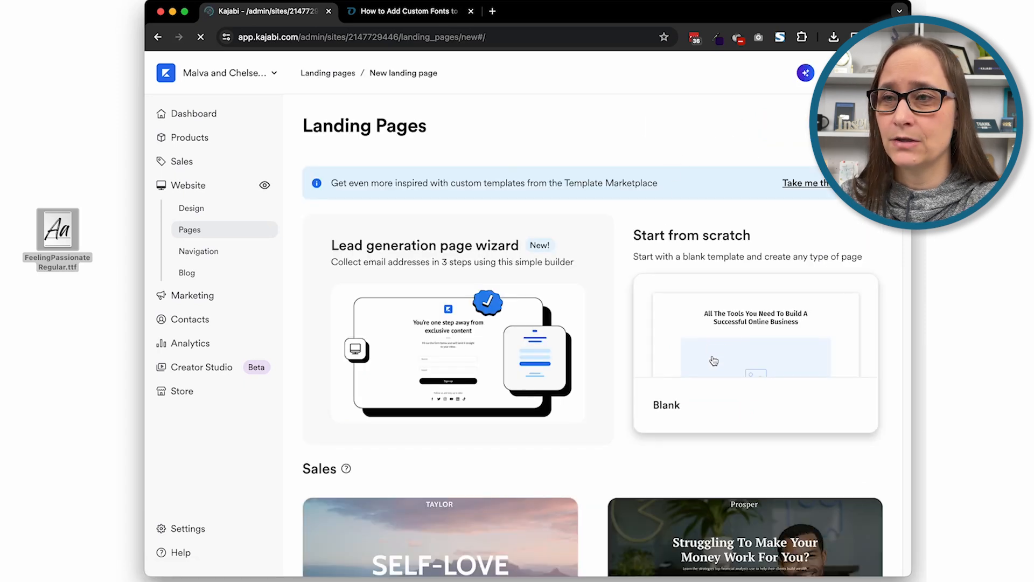
{"action": "left_click", "coordinate": [722, 334]}
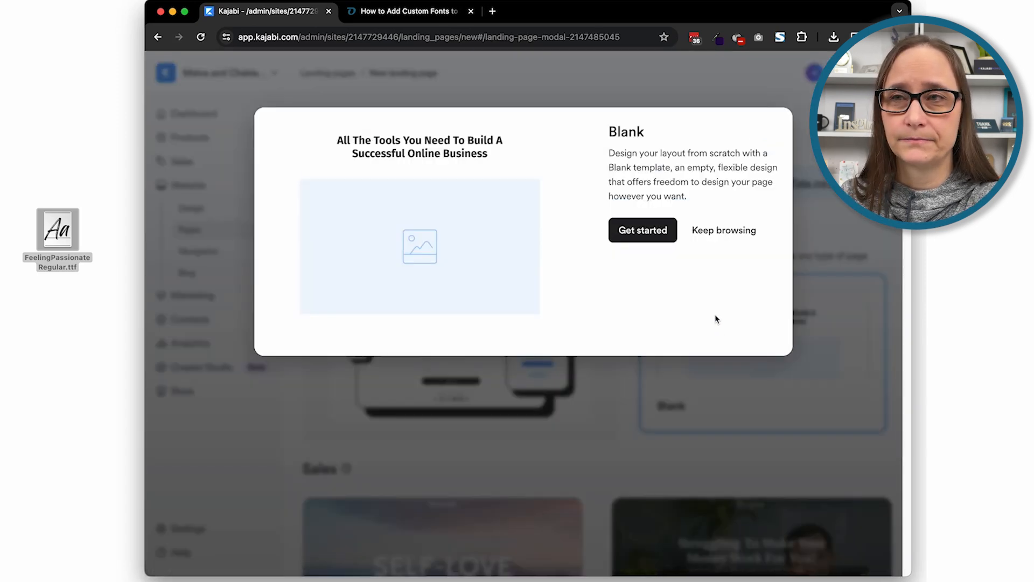
{"action": "left_click", "coordinate": [719, 230]}
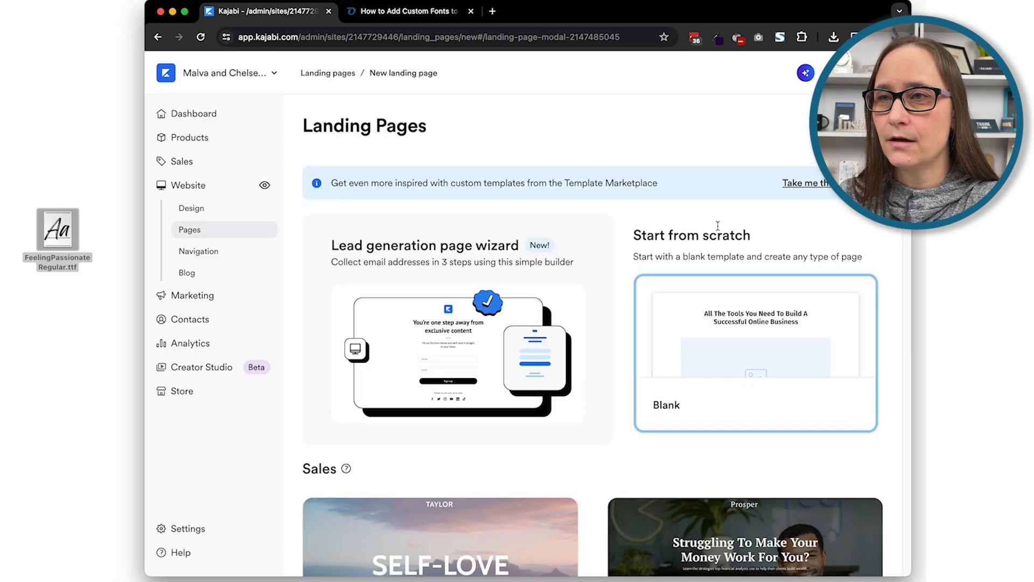
{"action": "left_click", "coordinate": [716, 283]}
{"action": "left_click", "coordinate": [666, 242]}
{"action": "left_click", "coordinate": [620, 247]}
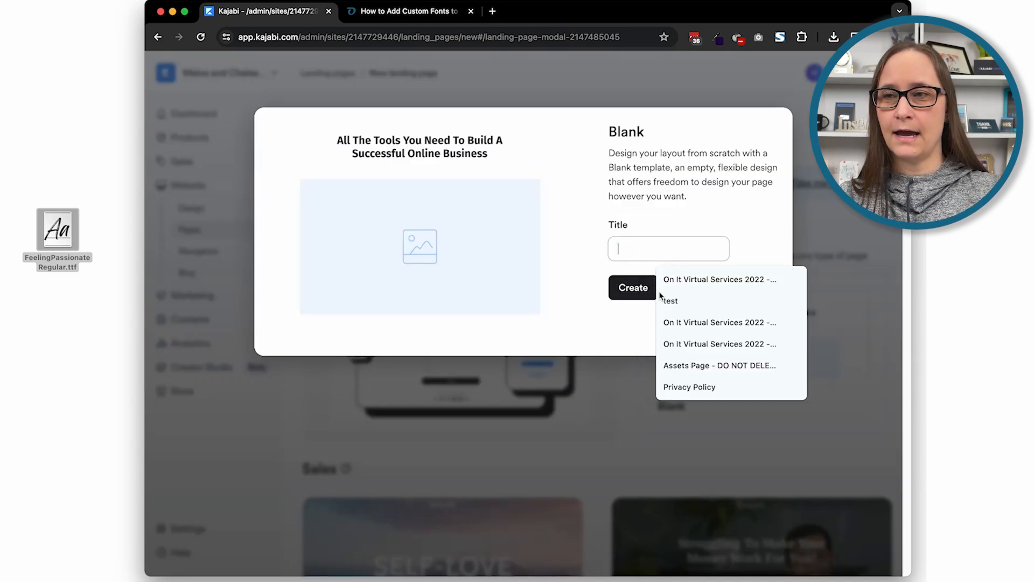
{"action": "left_click", "coordinate": [680, 365]}
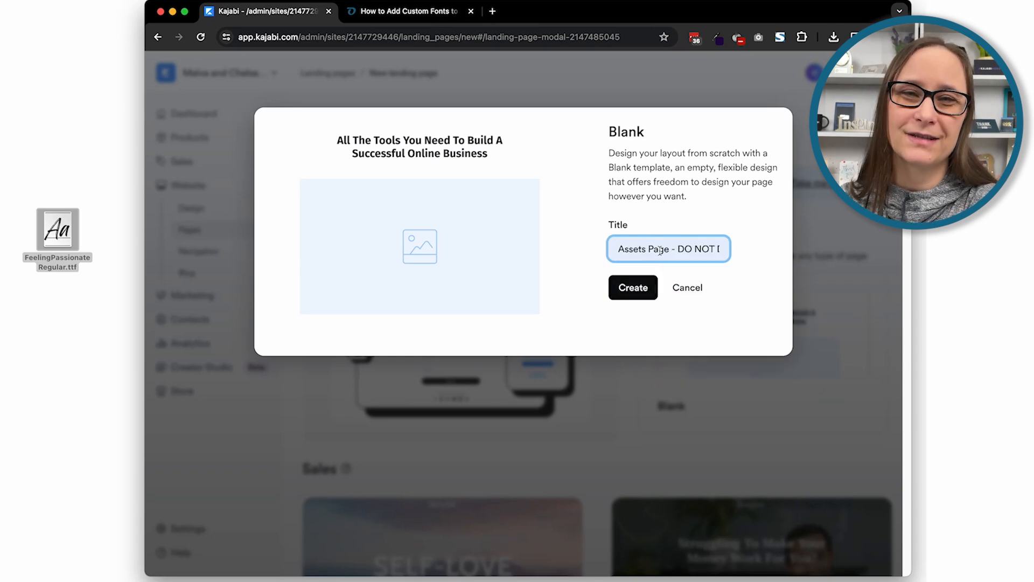
{"action": "left_click", "coordinate": [671, 235]}
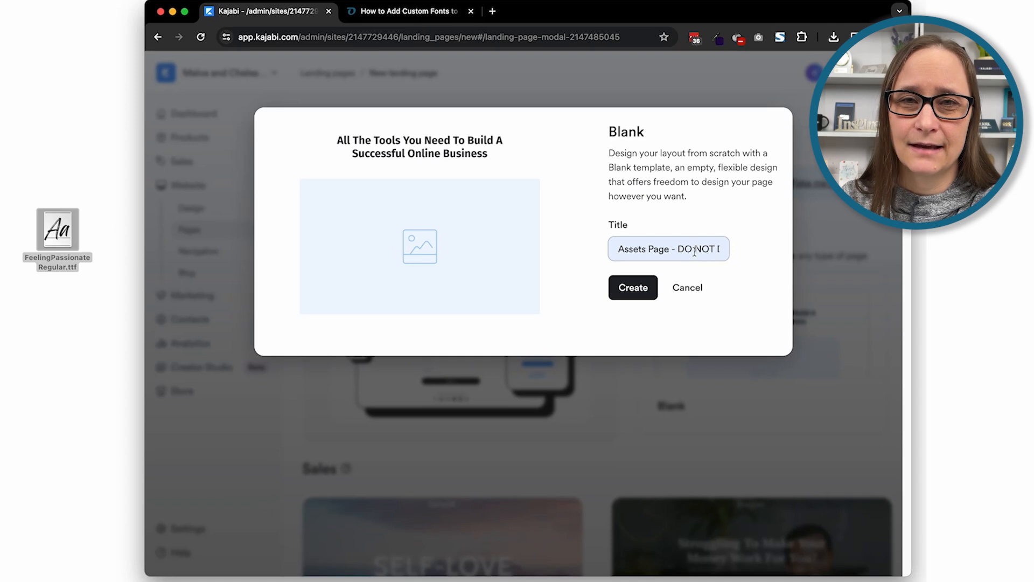
{"action": "left_click", "coordinate": [680, 271]}
{"action": "left_click", "coordinate": [646, 291]}
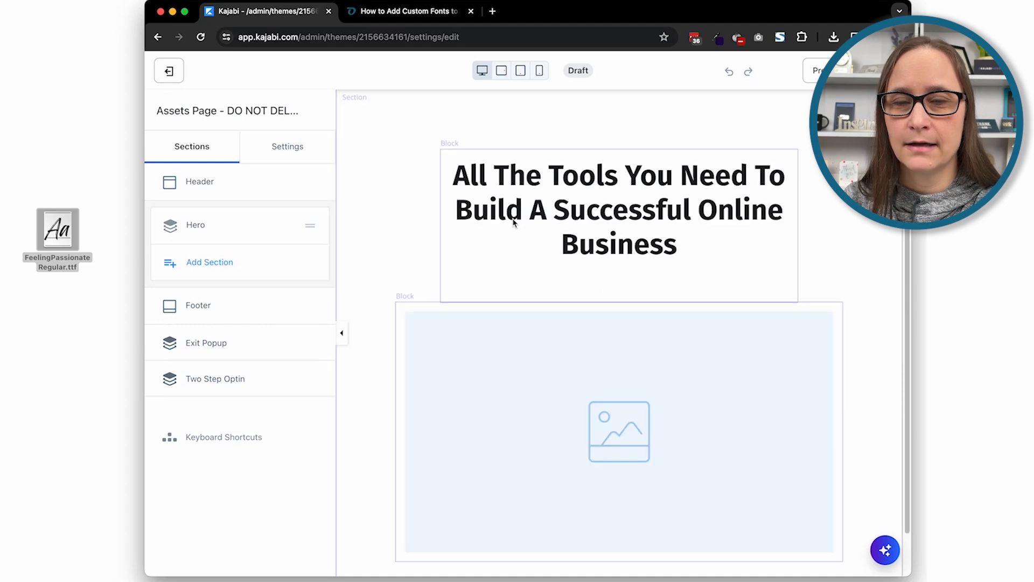
Delete the Image block from the Hero section
{"action": "left_click", "coordinate": [287, 227]}
{"action": "left_click", "coordinate": [194, 230]}
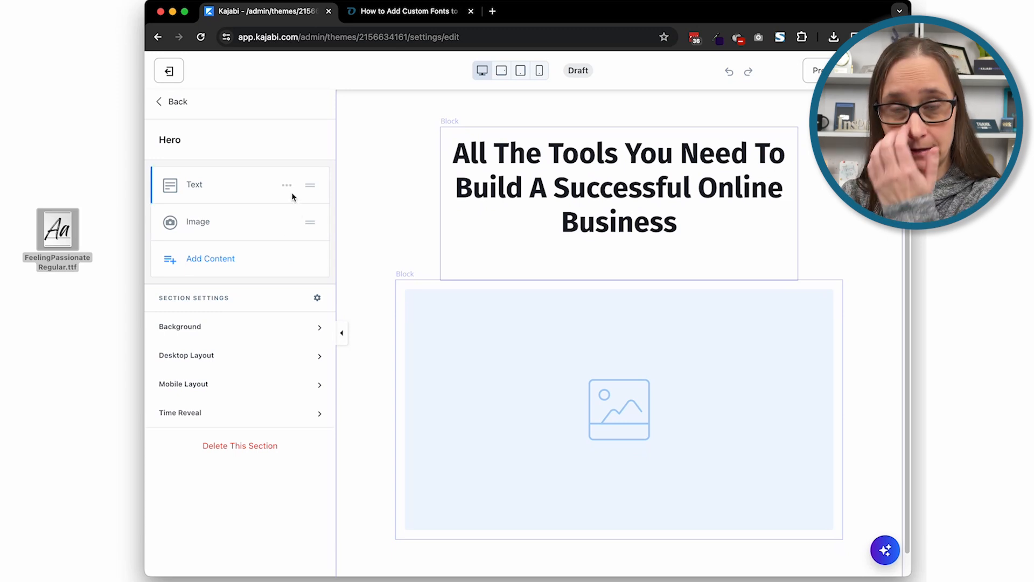
{"action": "left_click", "coordinate": [287, 221]}
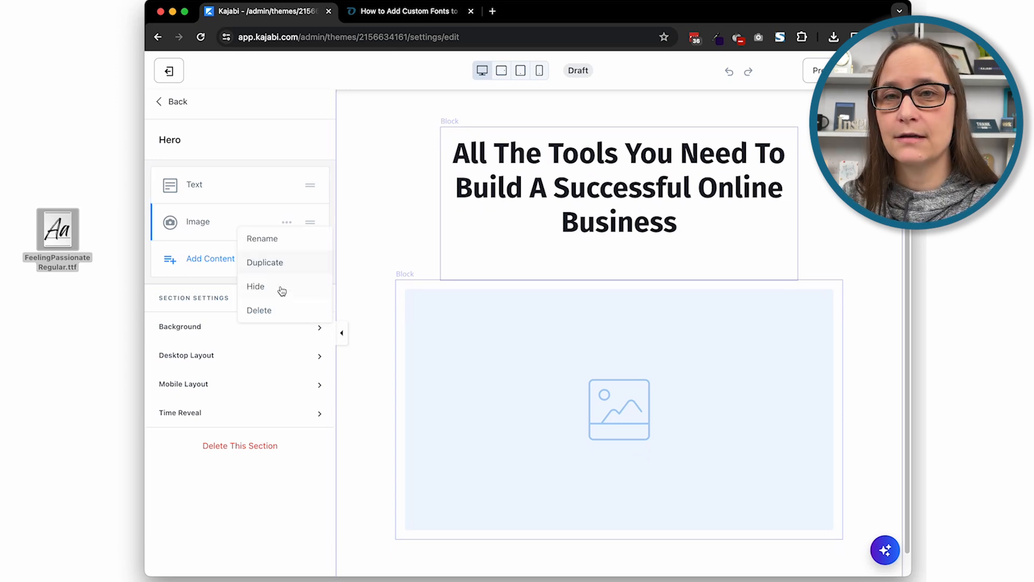
{"action": "left_click", "coordinate": [274, 312]}
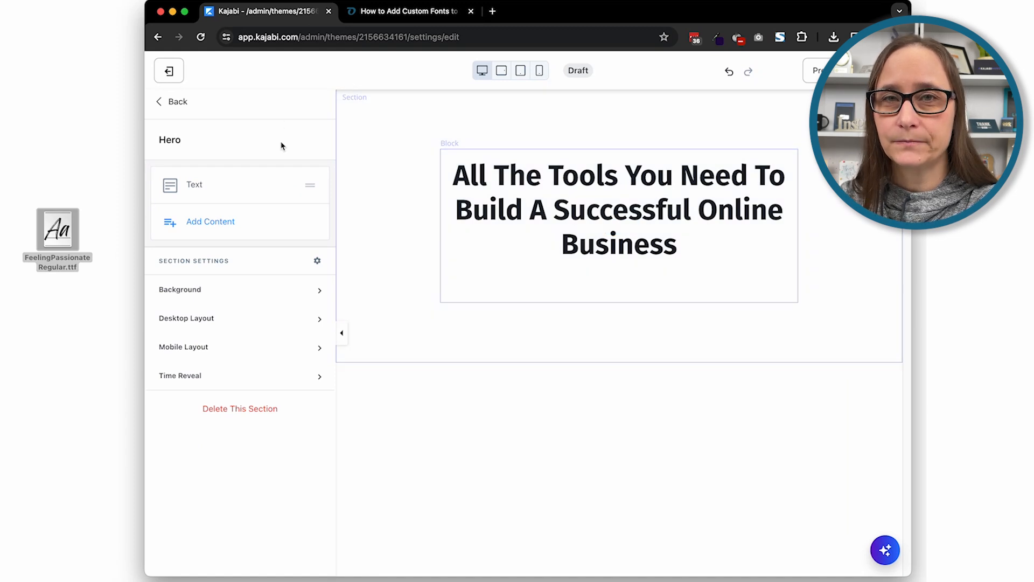
Clear the placeholder headline from the Hero section's Text block
{"action": "left_click", "coordinate": [202, 185]}
{"action": "triple_click", "coordinate": [286, 369]}
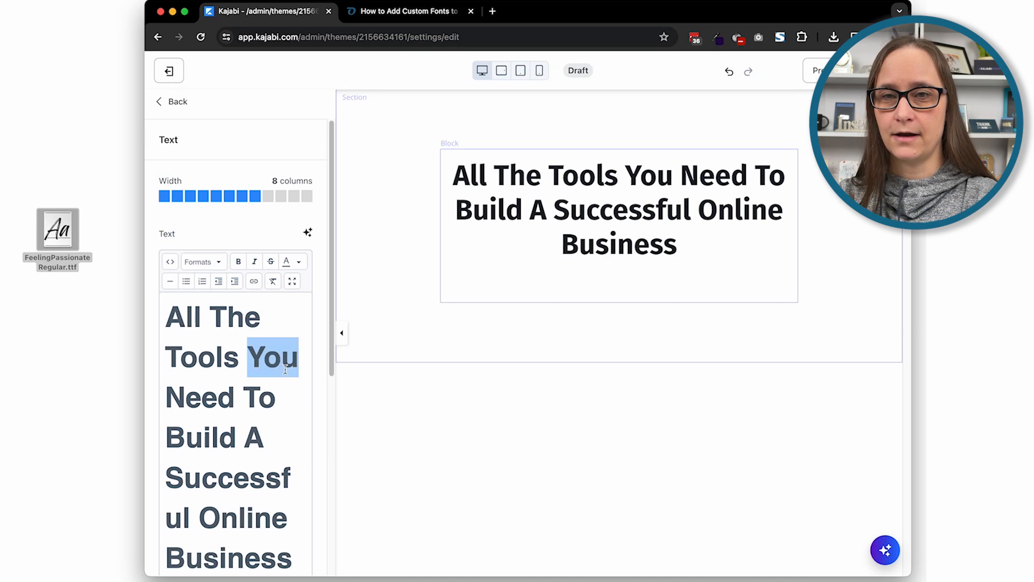
{"action": "key", "text": "BackSpace"}
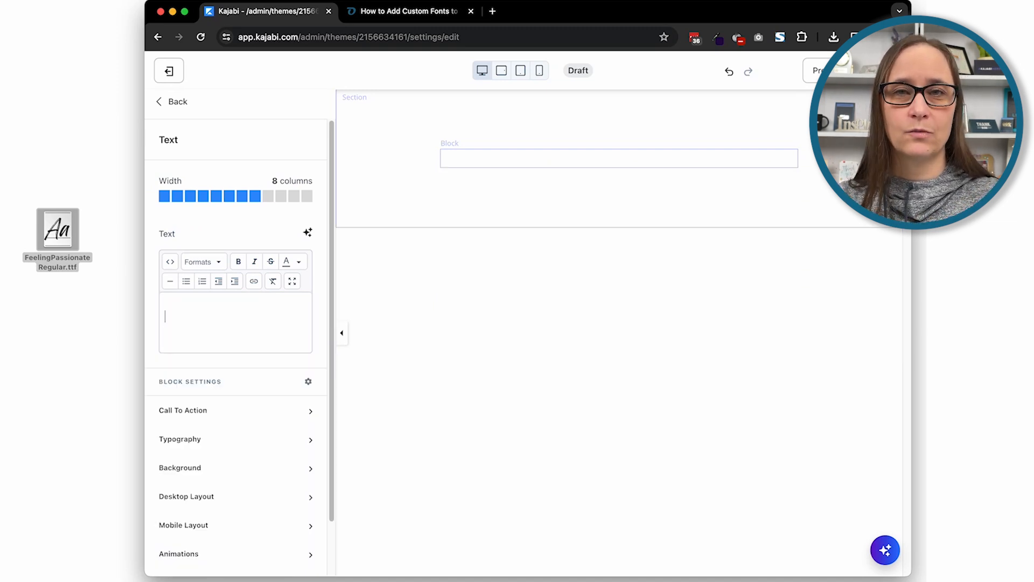
Copy the font's full file name from the desktop and paste it into the Text block as "FeelingPassionateRegular.ttf"
{"action": "left_click", "coordinate": [78, 261]}
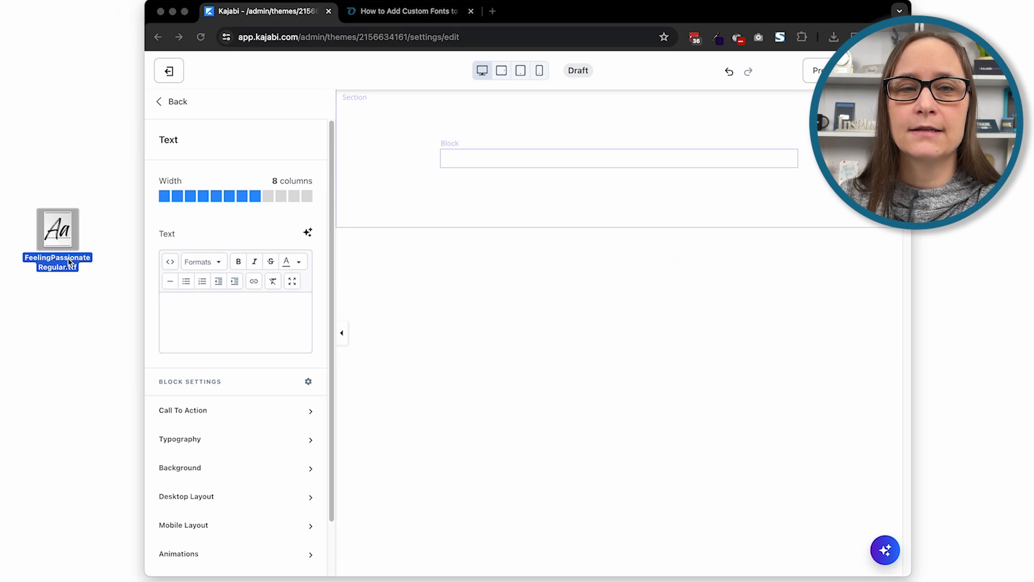
{"action": "left_click", "coordinate": [70, 263]}
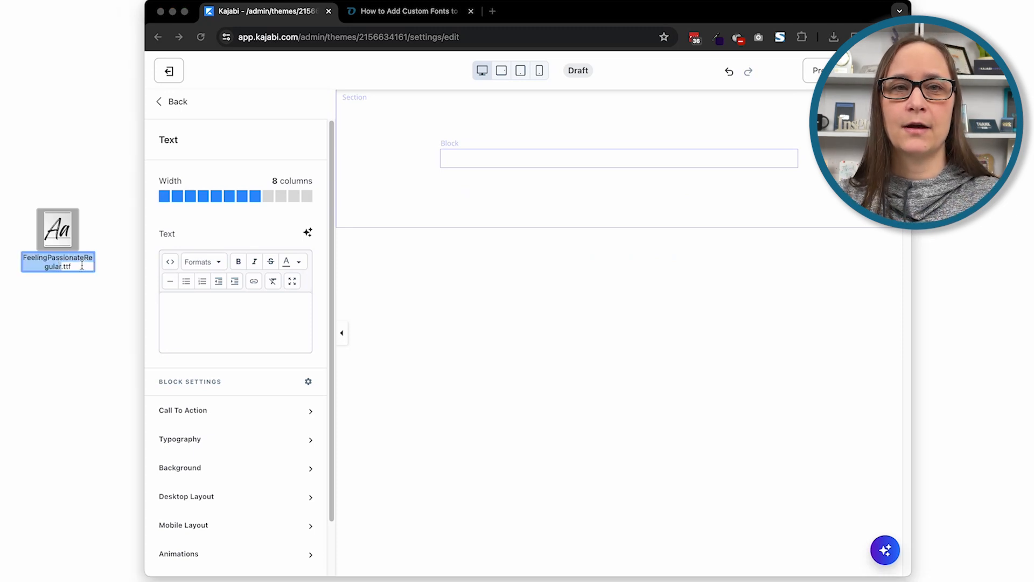
{"action": "left_click", "coordinate": [80, 266]}
{"action": "left_click_drag", "start_coordinate": [73, 266], "coordinate": [24, 259]}
{"action": "key", "text": "super+c"}
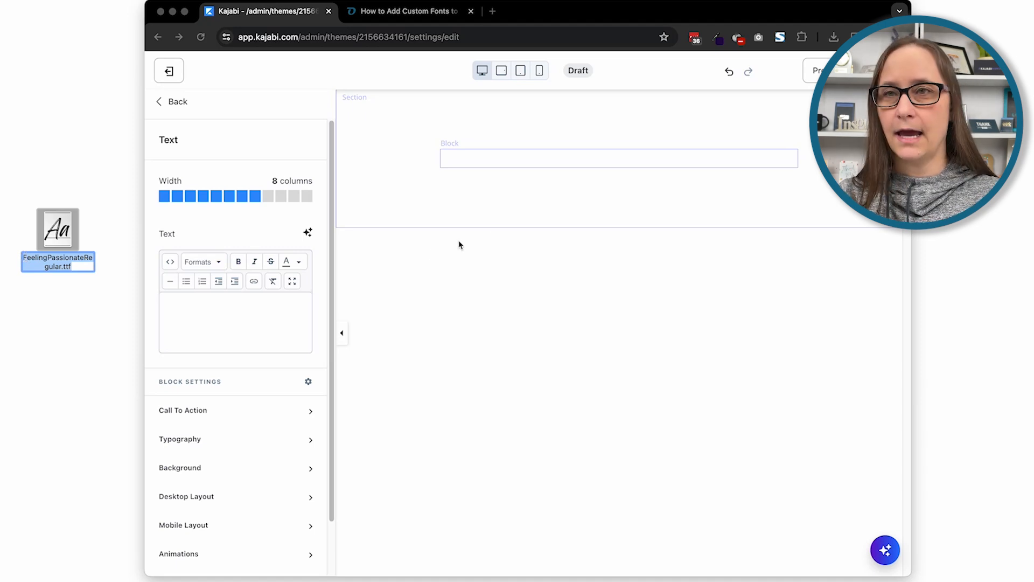
{"action": "left_click", "coordinate": [279, 322]}
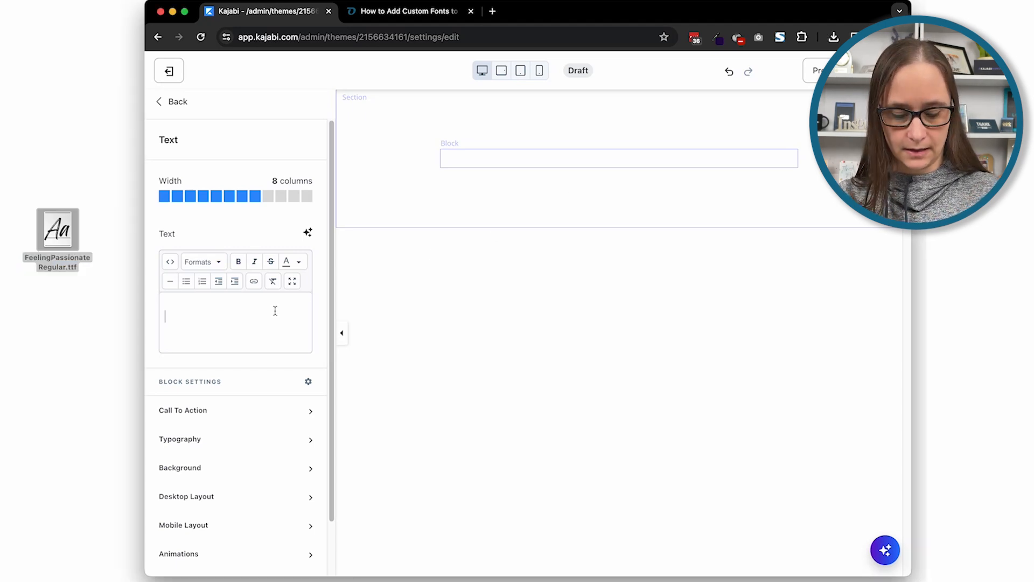
{"action": "key", "text": "super+v"}
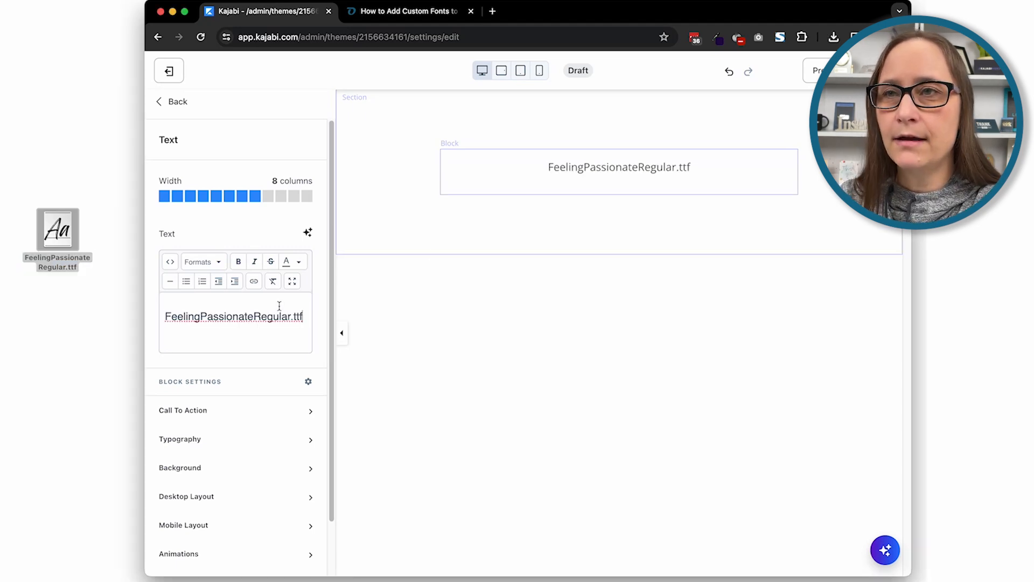
Format the font name as Heading 1 and widen its text block to 12 columns
{"action": "left_click_drag", "start_coordinate": [304, 316], "coordinate": [163, 318]}
{"action": "left_click", "coordinate": [216, 262]}
{"action": "mouse_move", "coordinate": [224, 280]}
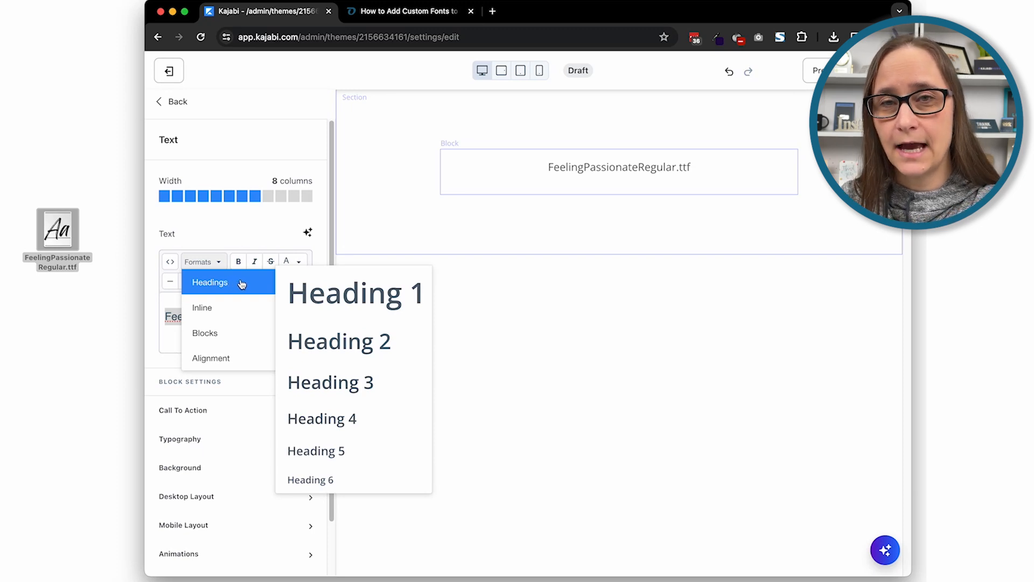
{"action": "left_click", "coordinate": [364, 298]}
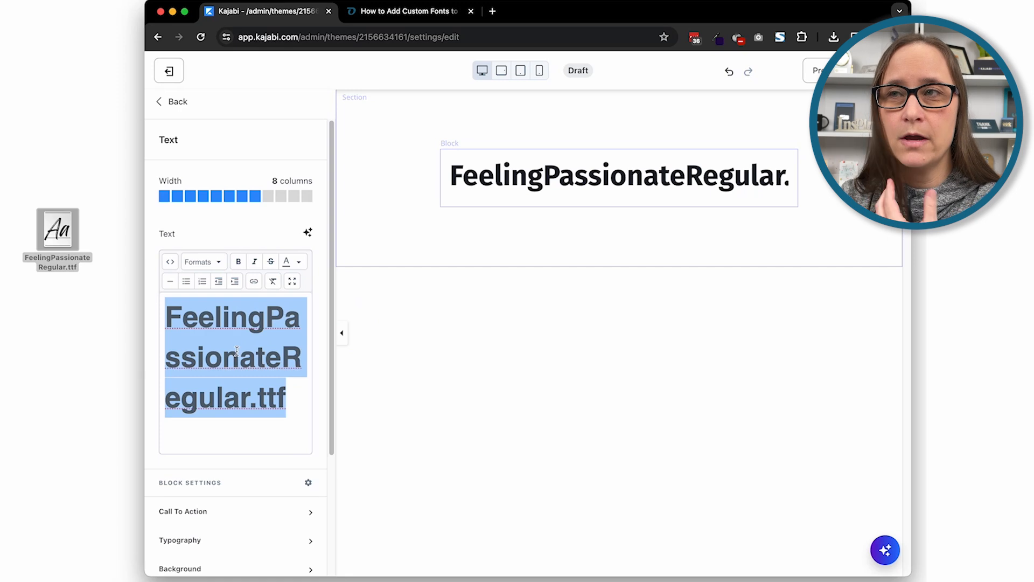
{"action": "left_click", "coordinate": [275, 389]}
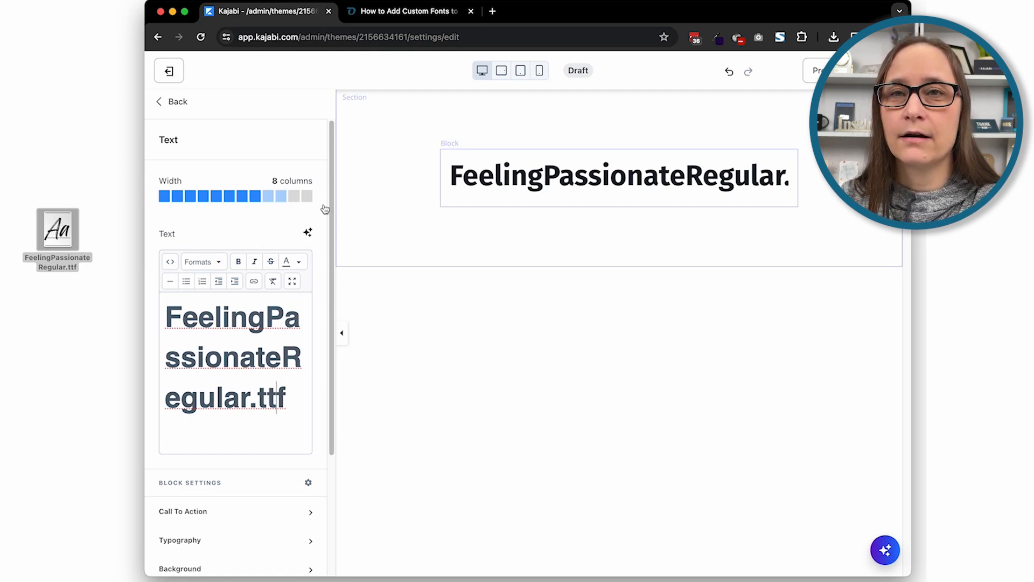
{"action": "left_click", "coordinate": [306, 196]}
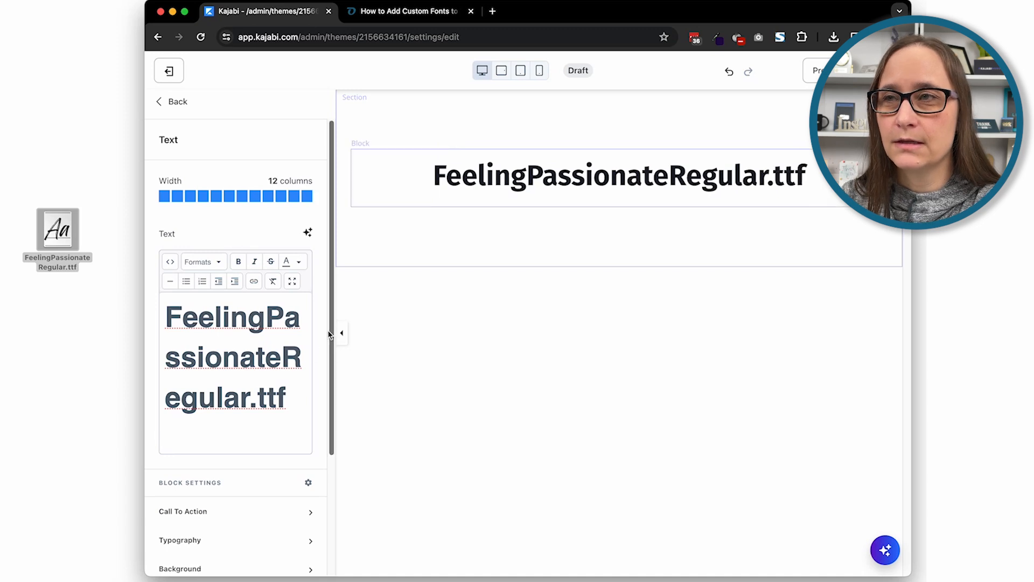
Include a call-to-action button in the text block and label it "Font File"
{"action": "left_click", "coordinate": [221, 511]}
{"action": "left_click", "coordinate": [165, 547]}
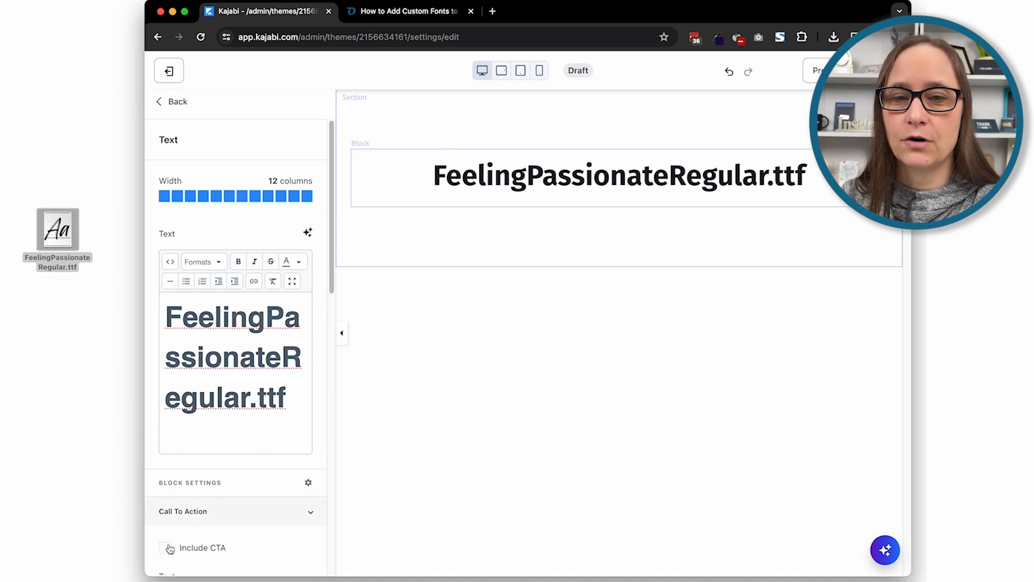
{"action": "scroll", "coordinate": [256, 430], "scroll_direction": "down", "scroll_amount": 3}
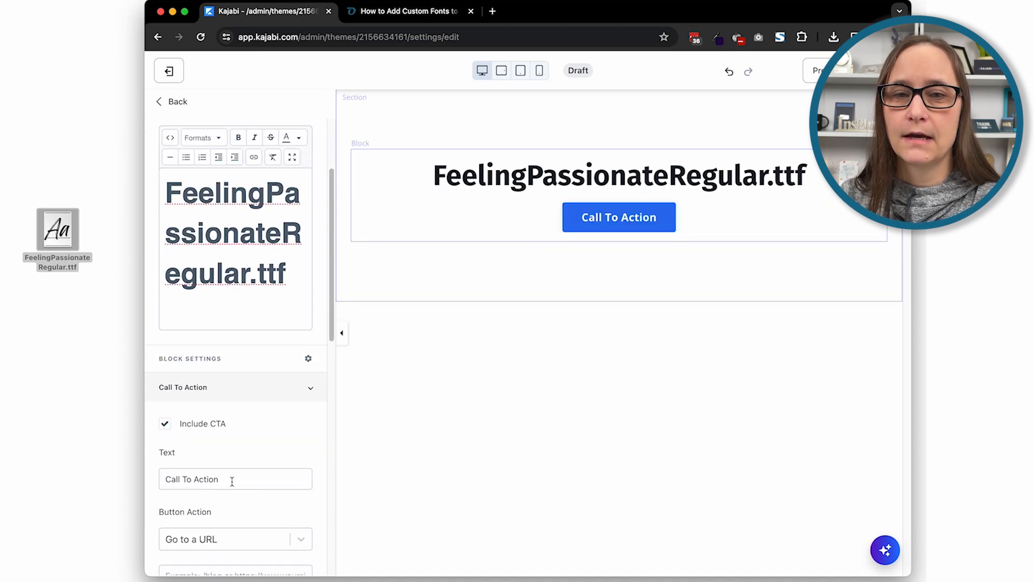
{"action": "left_click_drag", "start_coordinate": [233, 480], "coordinate": [156, 479]}
{"action": "type", "text": "Font F"}
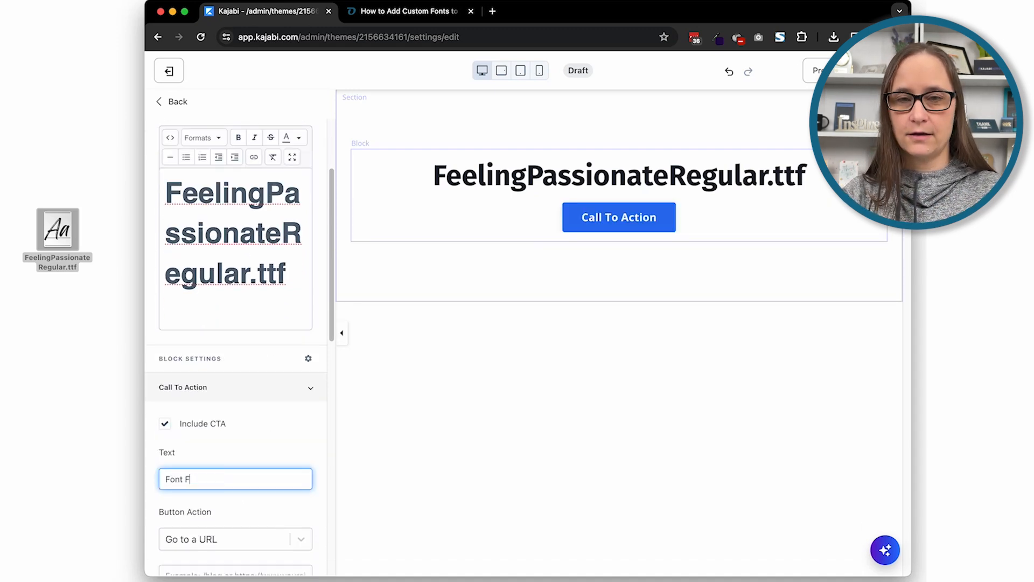
{"action": "left_click", "coordinate": [301, 447]}
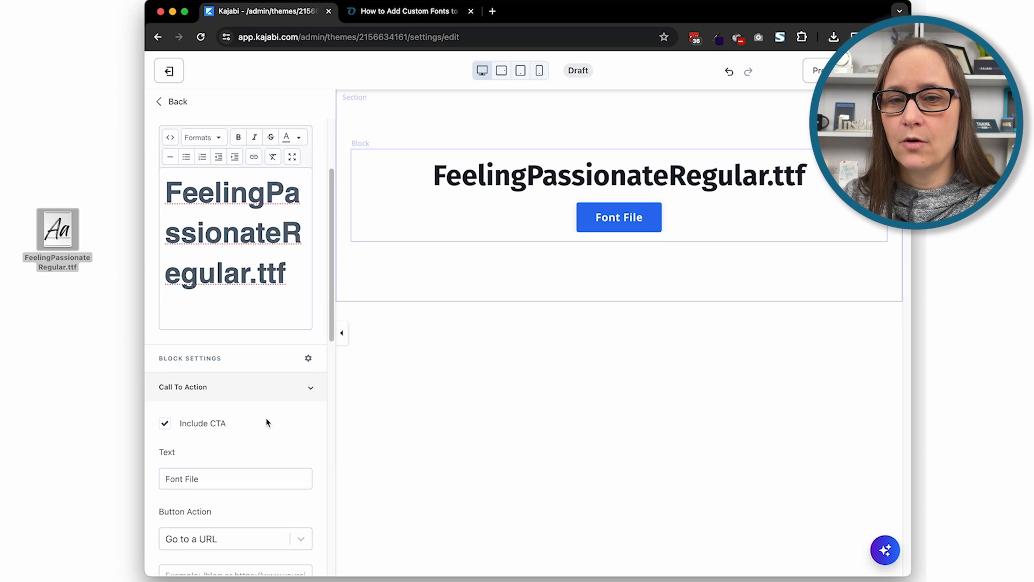
Set the button's action to Download a file and upload FeelingPassionateRegular.ttf from the desktop to it
{"action": "scroll", "coordinate": [269, 464], "scroll_direction": "down", "scroll_amount": 2}
{"action": "scroll", "coordinate": [271, 474], "scroll_direction": "down", "scroll_amount": 3}
{"action": "scroll", "coordinate": [275, 472], "scroll_direction": "up", "scroll_amount": 3}
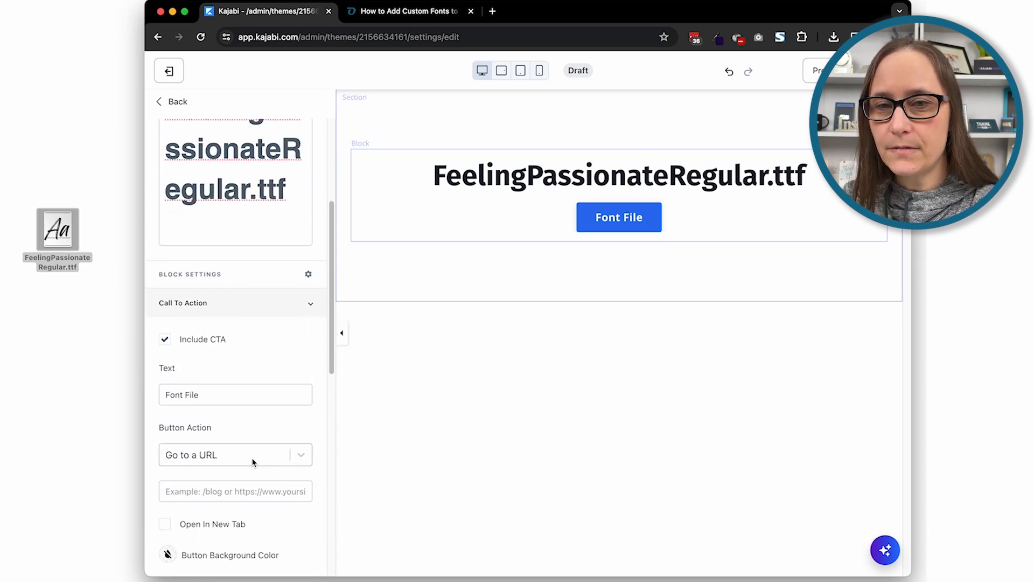
{"action": "left_click", "coordinate": [254, 458]}
{"action": "left_click", "coordinate": [229, 462]}
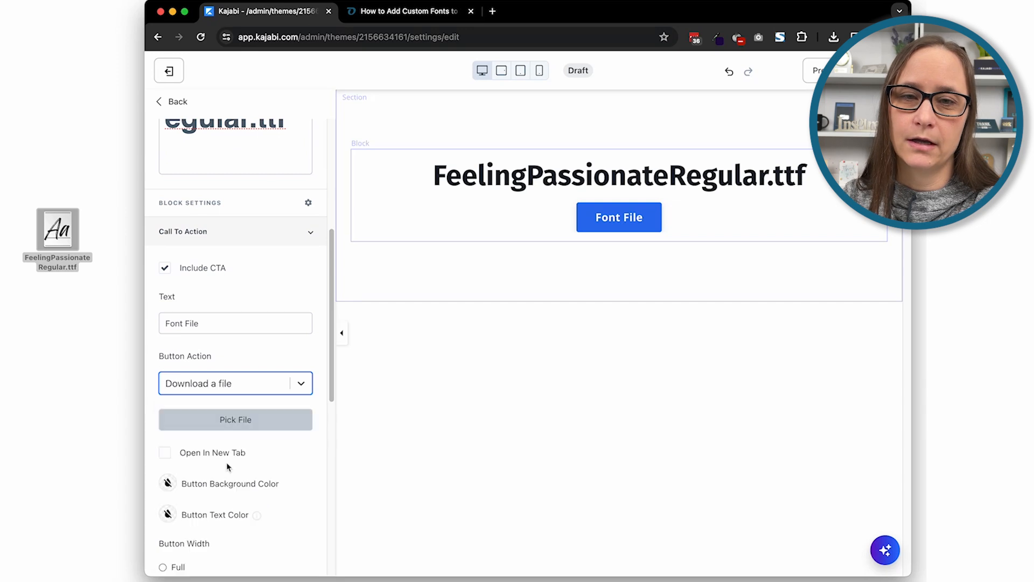
{"action": "left_click", "coordinate": [238, 422]}
{"action": "left_click_drag", "start_coordinate": [49, 230], "coordinate": [544, 293]}
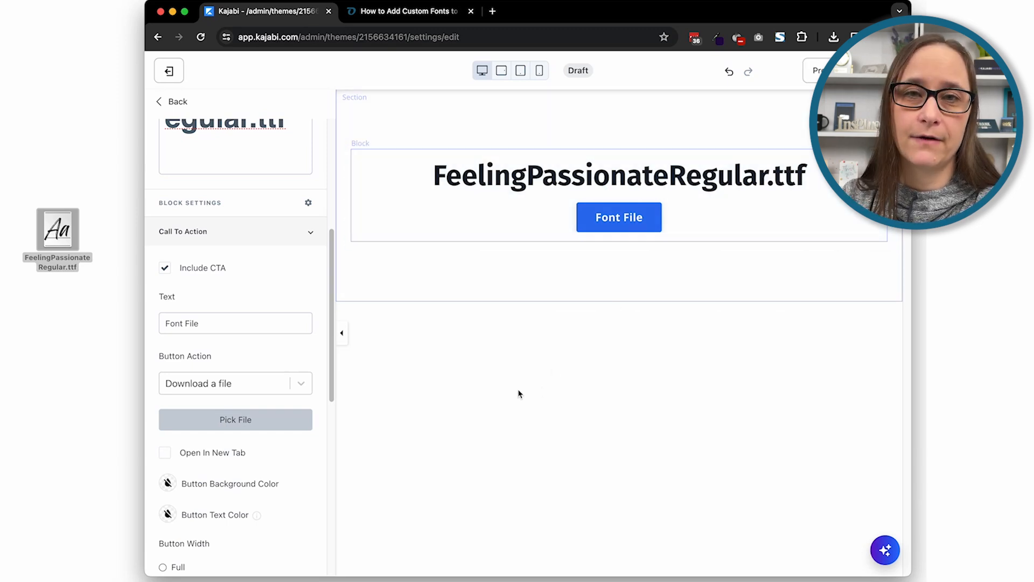
Preview the assets page and copy the link address of its Font File button
{"action": "left_click", "coordinate": [816, 72]}
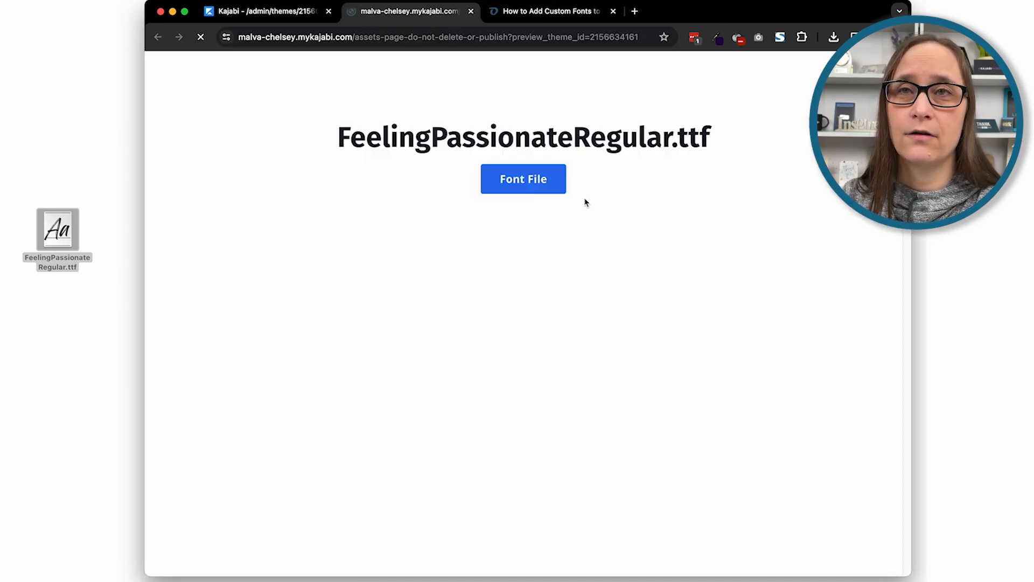
{"action": "right_click", "coordinate": [516, 184]}
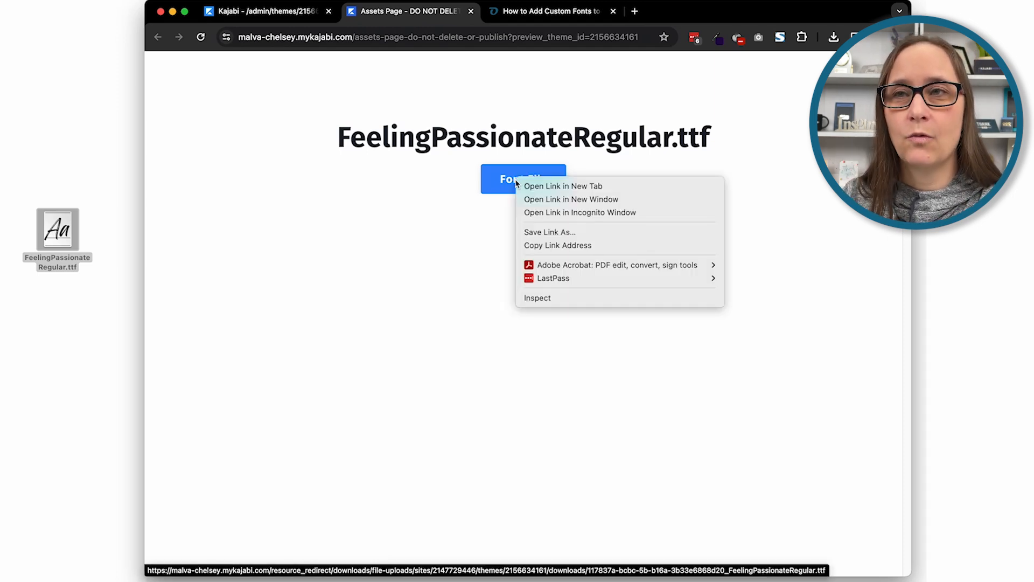
{"action": "left_click", "coordinate": [559, 252]}
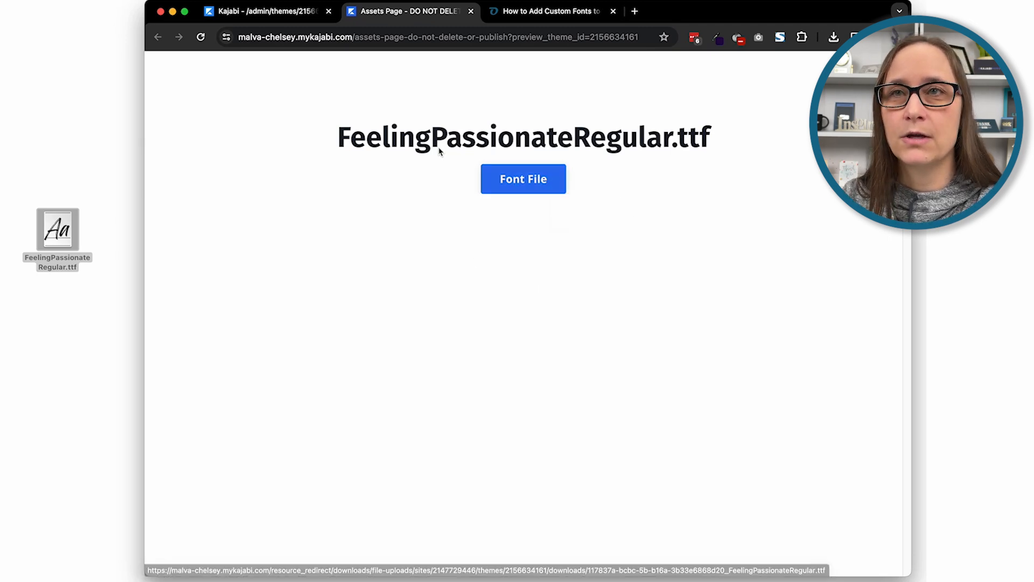
Return to the page editor and exit it to the list of landing pages
{"action": "left_click", "coordinate": [306, 11]}
{"action": "left_click", "coordinate": [174, 68]}
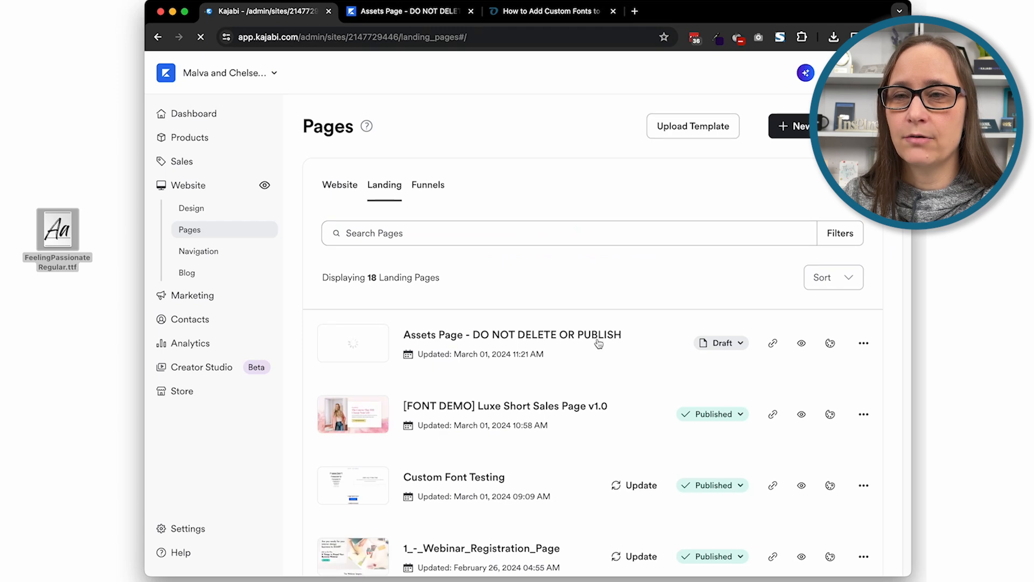
Keep the Assets Page as a draft, hide it from search results in its details, save, and return to the landing pages list
{"action": "left_click", "coordinate": [744, 345]}
{"action": "left_click", "coordinate": [699, 327]}
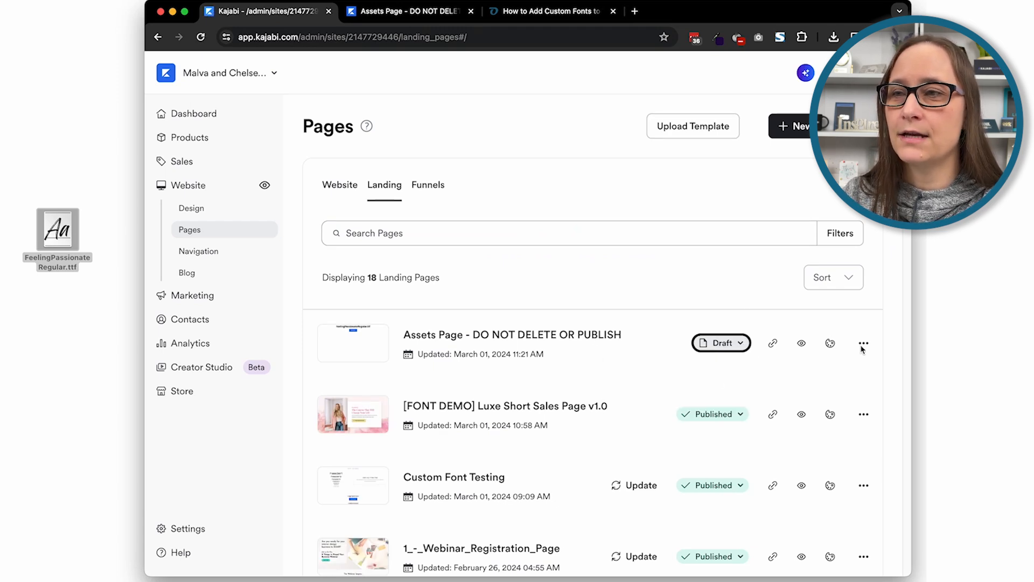
{"action": "left_click", "coordinate": [863, 345]}
{"action": "left_click", "coordinate": [848, 372]}
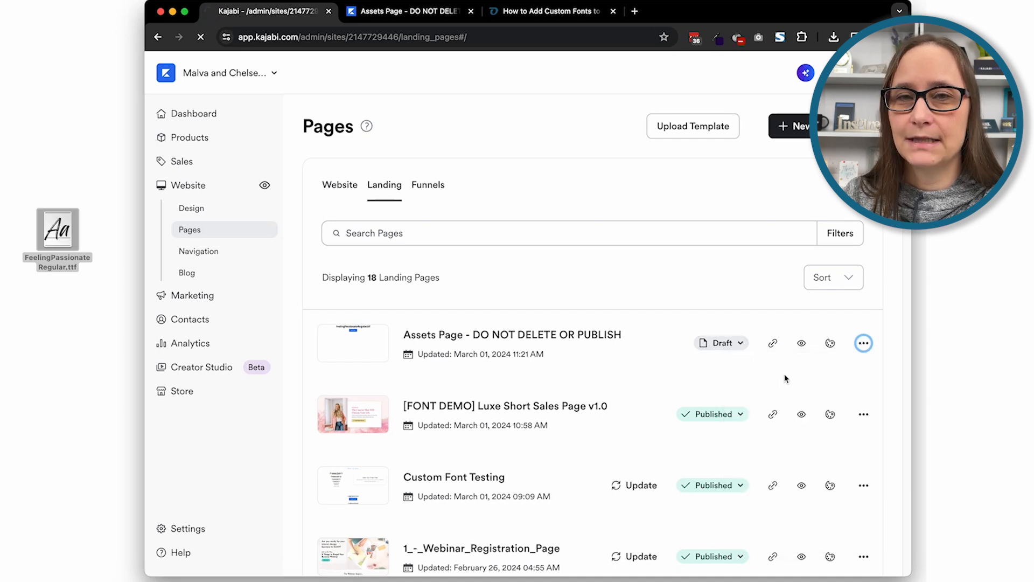
{"action": "scroll", "coordinate": [744, 385], "scroll_direction": "down", "scroll_amount": 5}
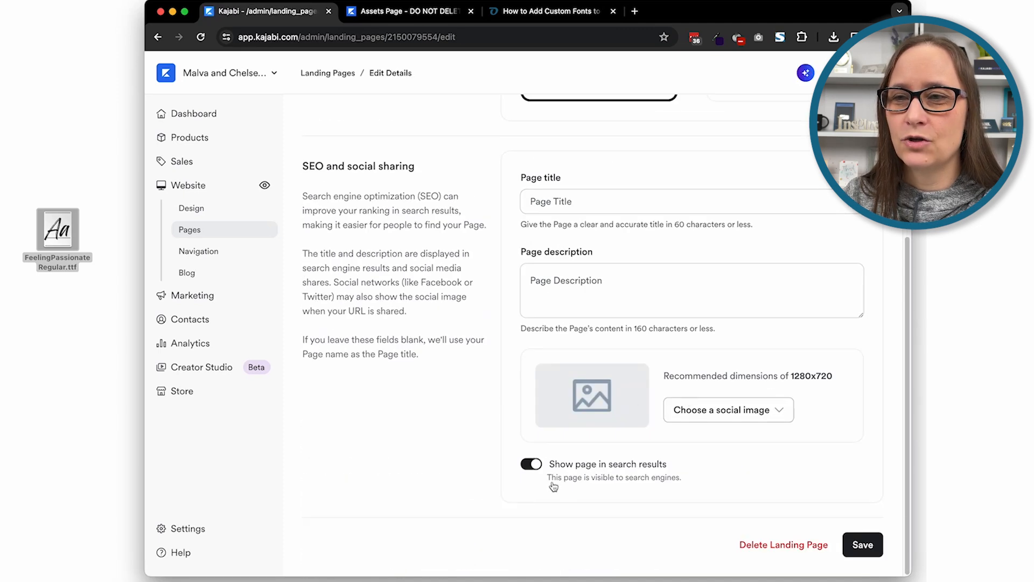
{"action": "left_click", "coordinate": [532, 465]}
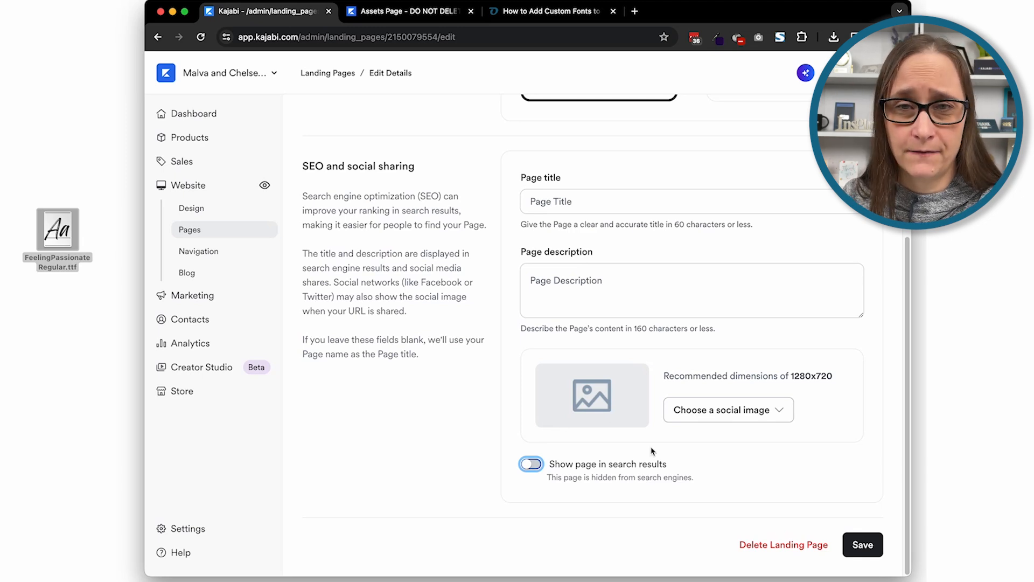
{"action": "left_click", "coordinate": [864, 546]}
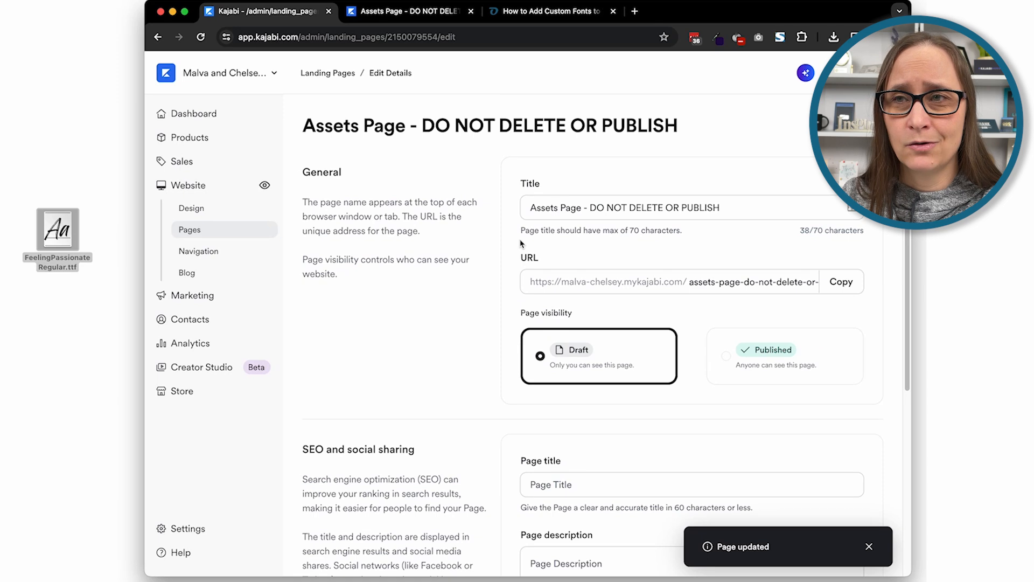
{"action": "left_click", "coordinate": [349, 75]}
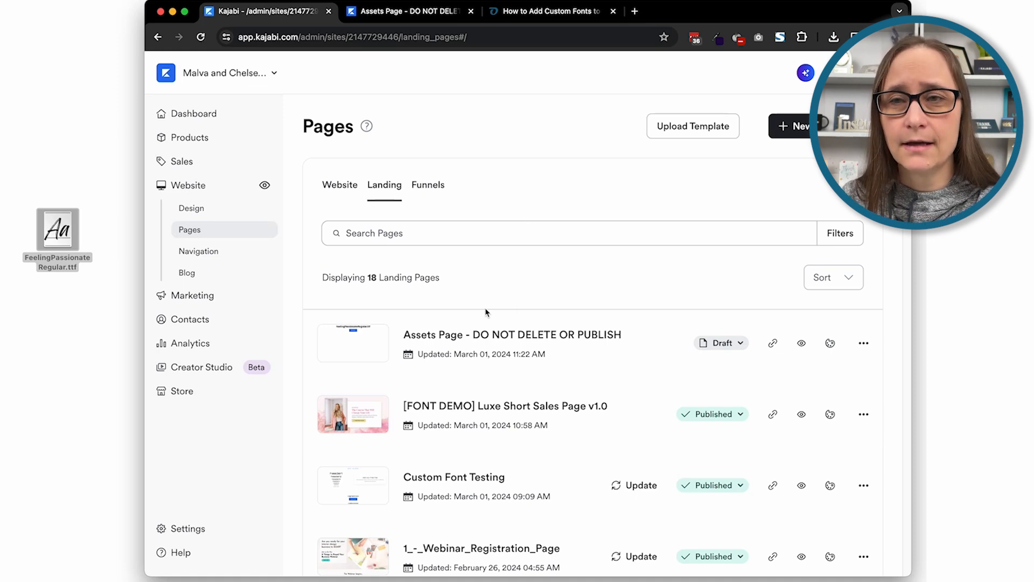
Read the font tutorial's quick reference notes on adding the code to a single landing page or the entire site
{"action": "left_click", "coordinate": [552, 11]}
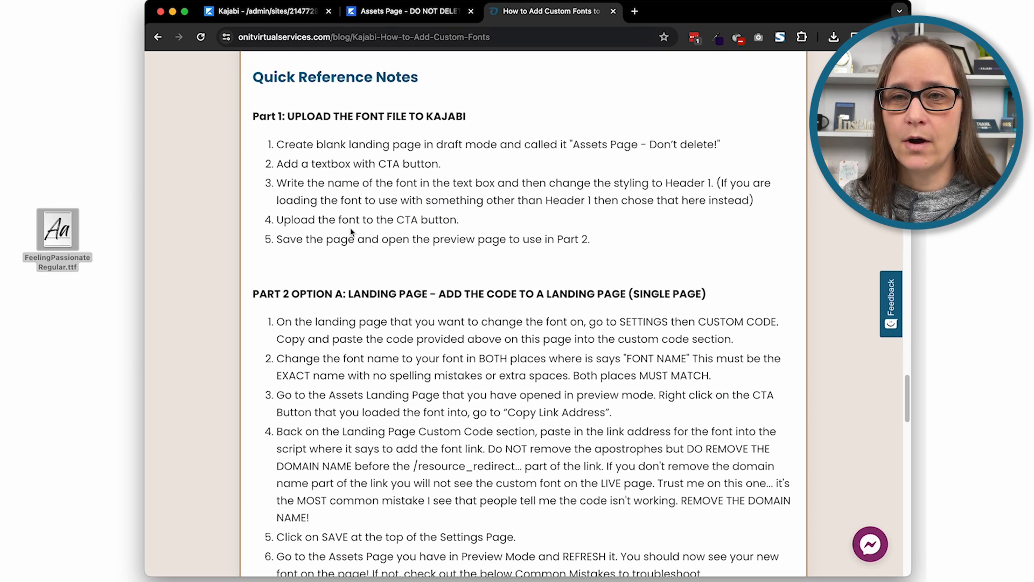
{"action": "scroll", "coordinate": [351, 231], "scroll_direction": "down", "scroll_amount": 4}
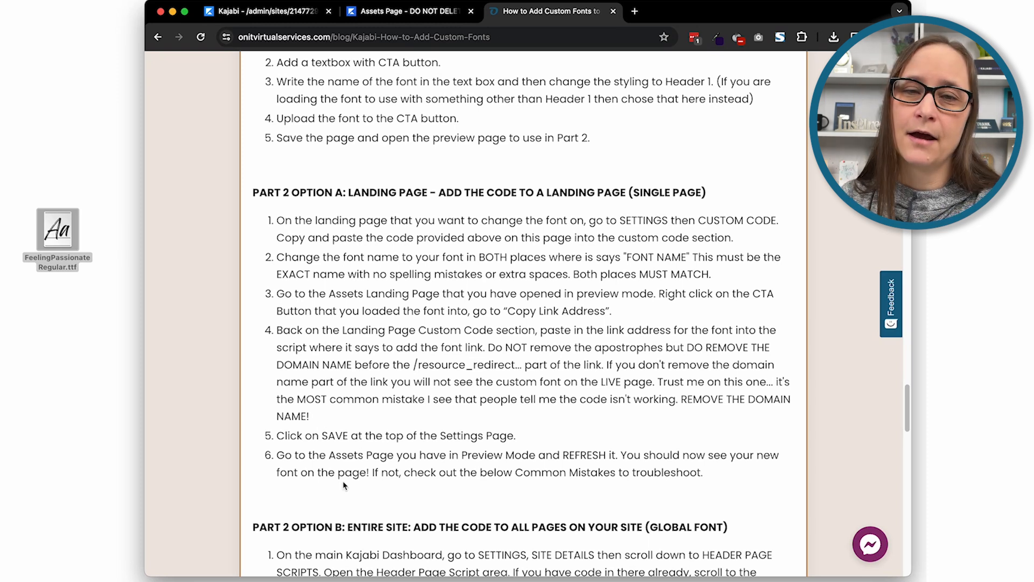
{"action": "scroll", "coordinate": [339, 491], "scroll_direction": "down", "scroll_amount": 3}
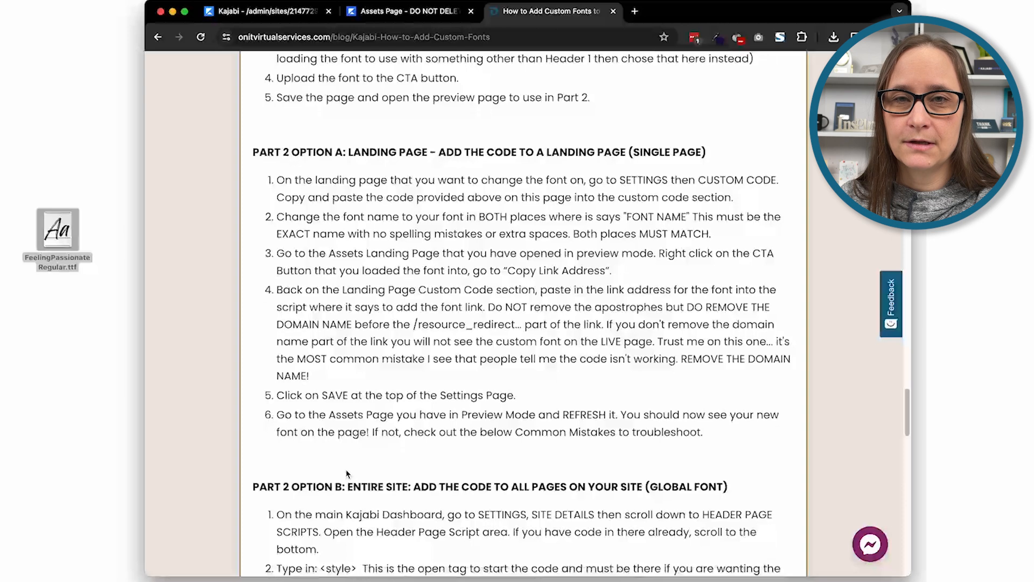
{"action": "scroll", "coordinate": [459, 315], "scroll_direction": "down", "scroll_amount": 5}
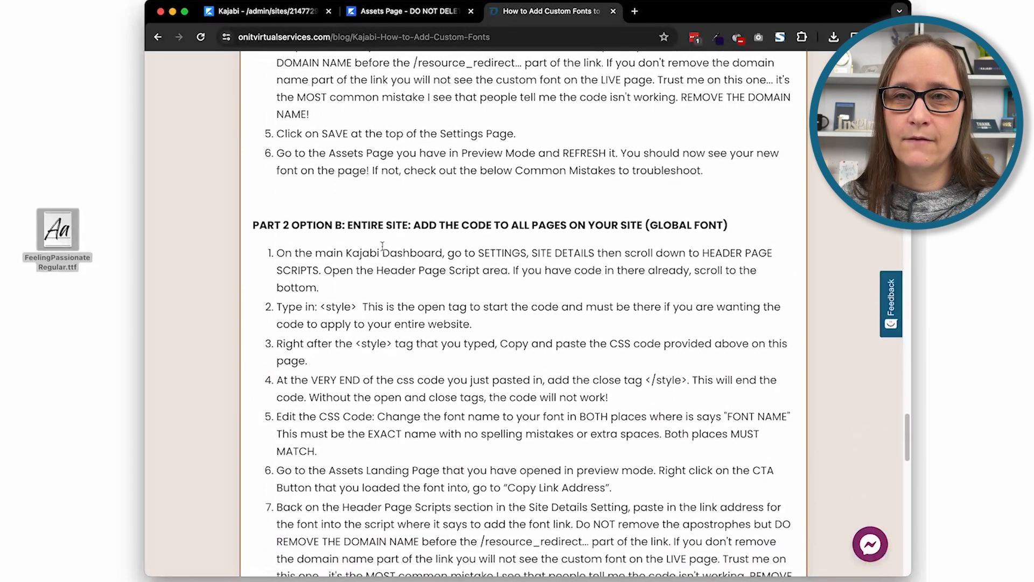
{"action": "scroll", "coordinate": [418, 412], "scroll_direction": "down", "scroll_amount": 2}
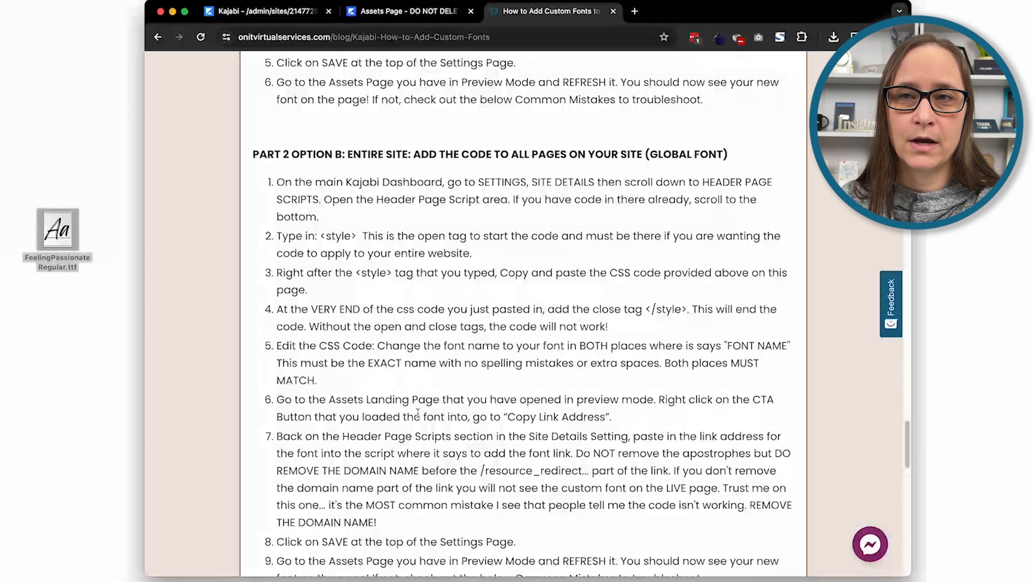
{"action": "scroll", "coordinate": [418, 413], "scroll_direction": "up", "scroll_amount": 10}
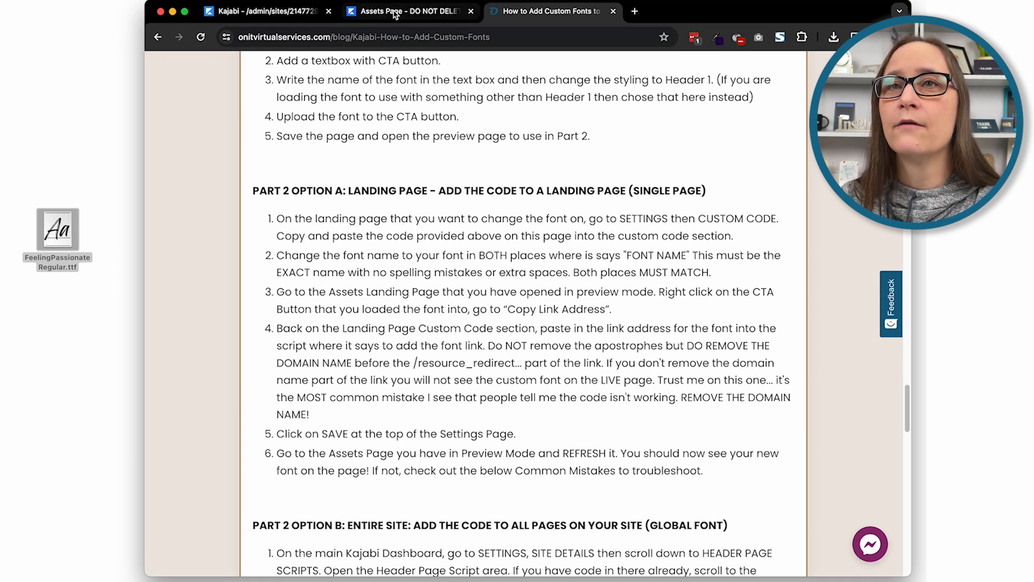
Open the [FONT DEMO] Luxe Short Sales Page v1.0 landing page for editing and go to its custom code settings
{"action": "left_click", "coordinate": [288, 12]}
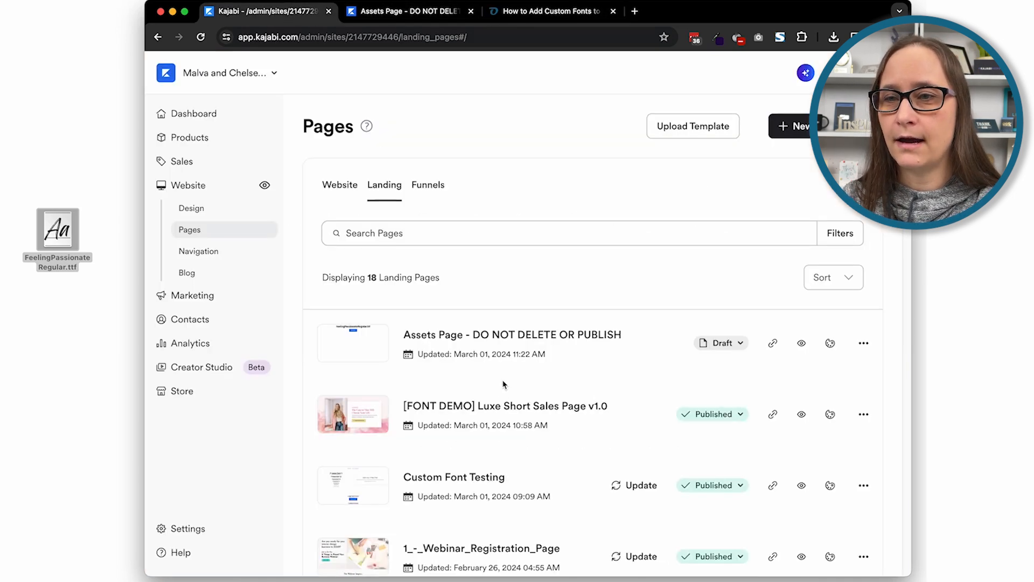
{"action": "left_click", "coordinate": [492, 405]}
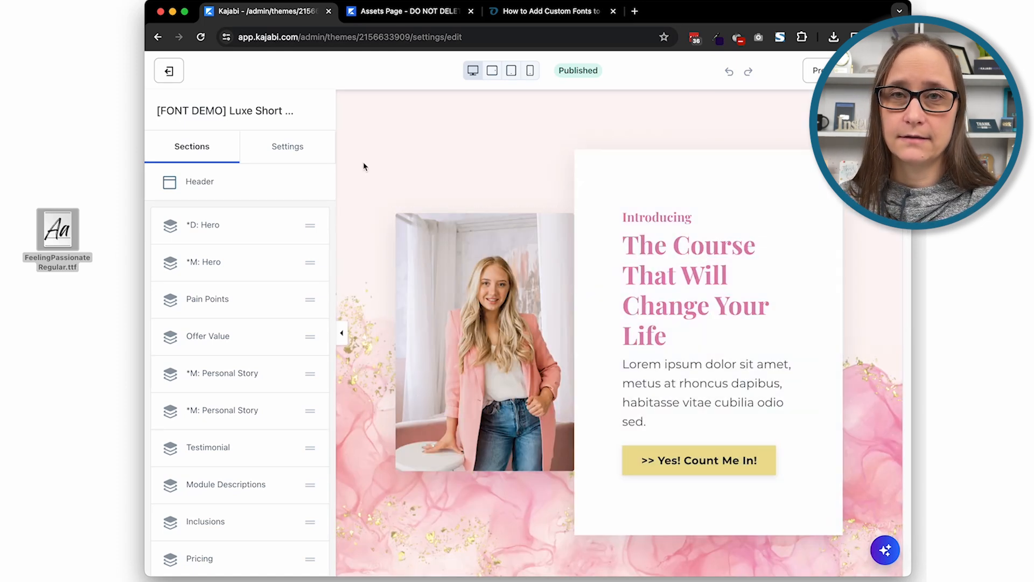
{"action": "left_click", "coordinate": [288, 147]}
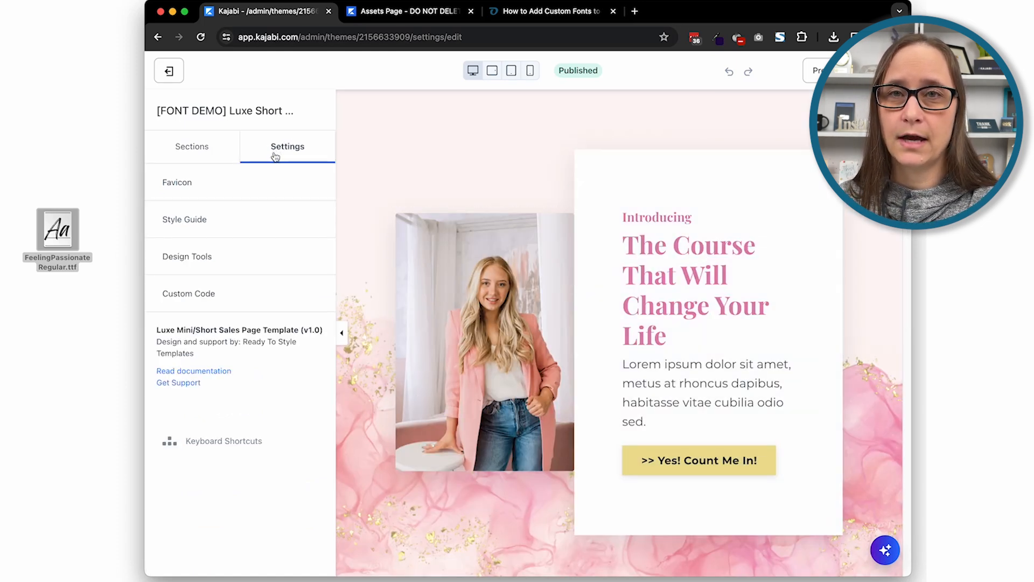
{"action": "left_click", "coordinate": [208, 304]}
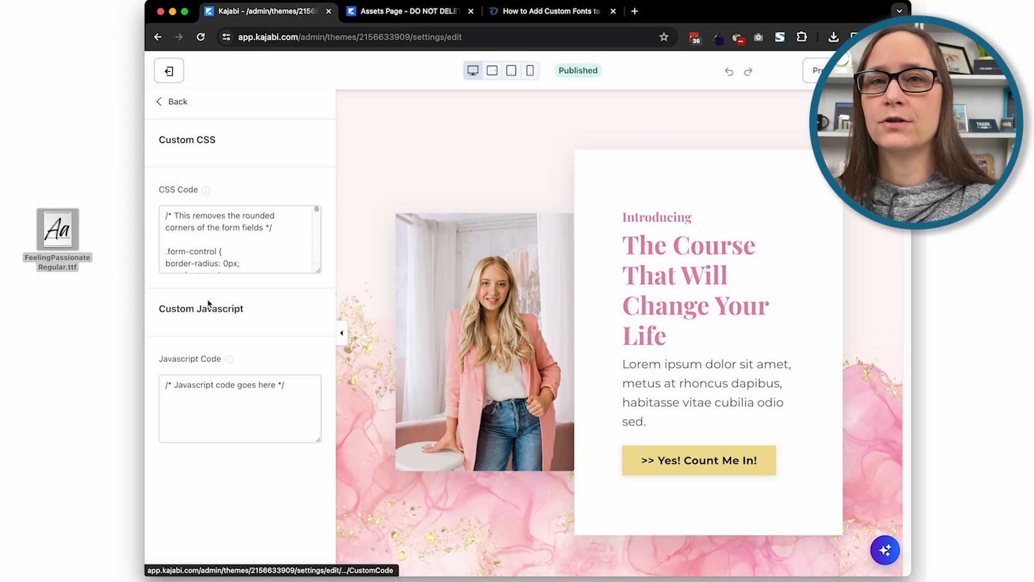
Enlarge the CSS code field, delete all the existing CSS from it, and save the page
{"action": "left_click_drag", "start_coordinate": [320, 271], "coordinate": [320, 459]}
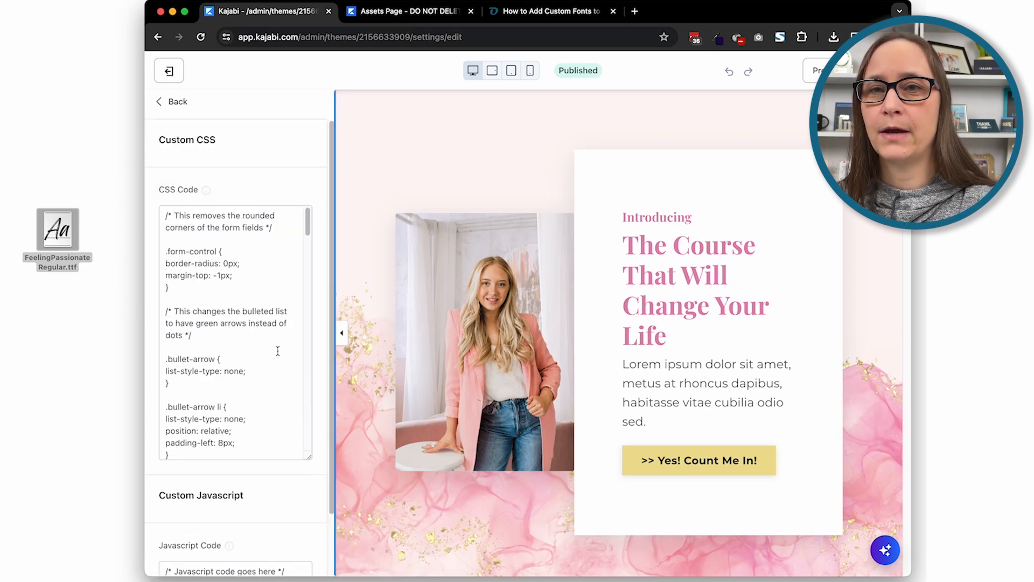
{"action": "left_click_drag", "start_coordinate": [164, 209], "coordinate": [301, 576]}
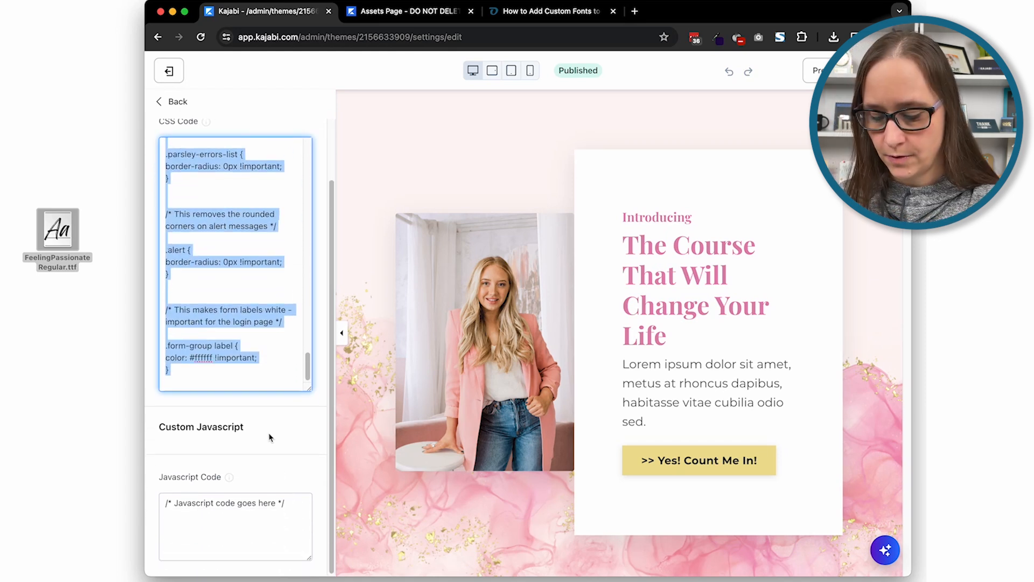
{"action": "key", "text": "BackSpace"}
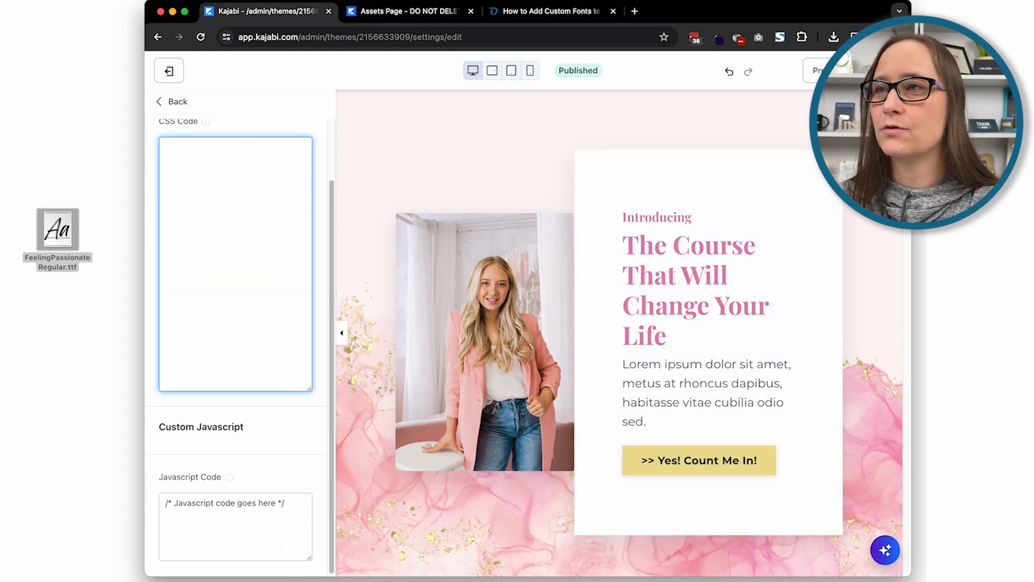
{"action": "left_click", "coordinate": [881, 70]}
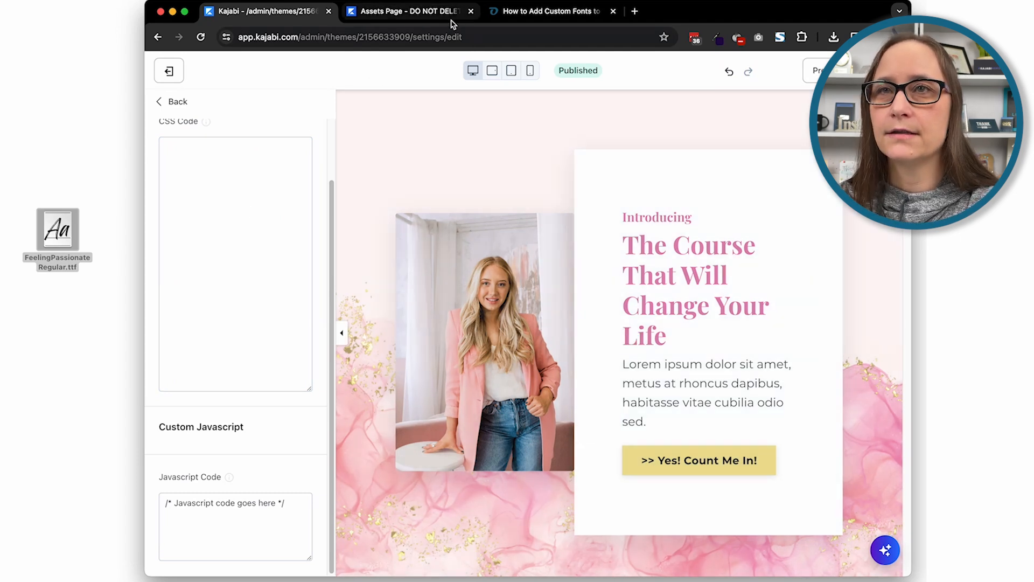
Locate the code block for changing the headings only in the custom fonts tutorial and highlight its "HEADINGS ONLY" title words
{"action": "left_click", "coordinate": [517, 12]}
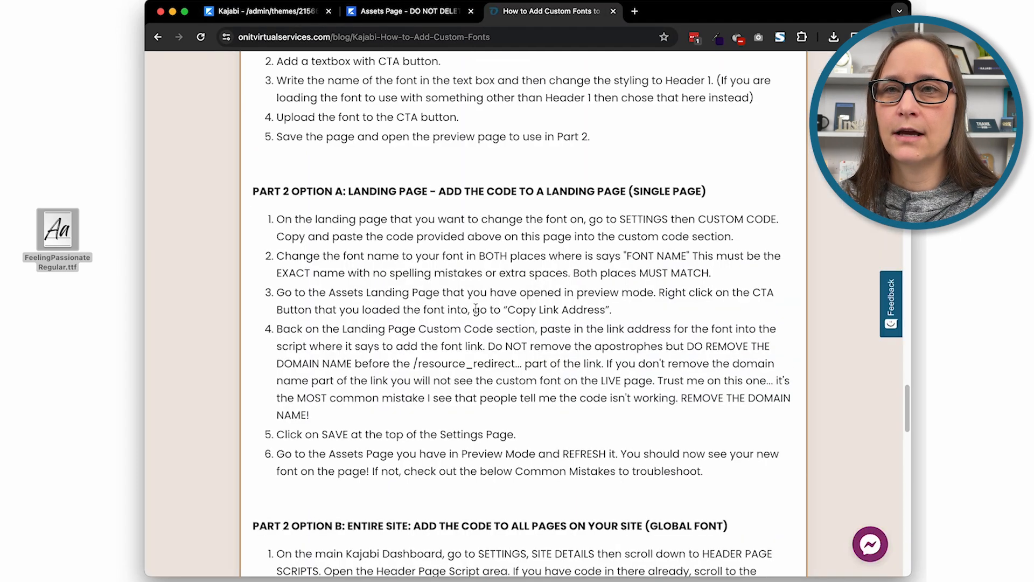
{"action": "scroll", "coordinate": [479, 312], "scroll_direction": "up", "scroll_amount": 15}
{"action": "scroll", "coordinate": [479, 312], "scroll_direction": "up", "scroll_amount": 15}
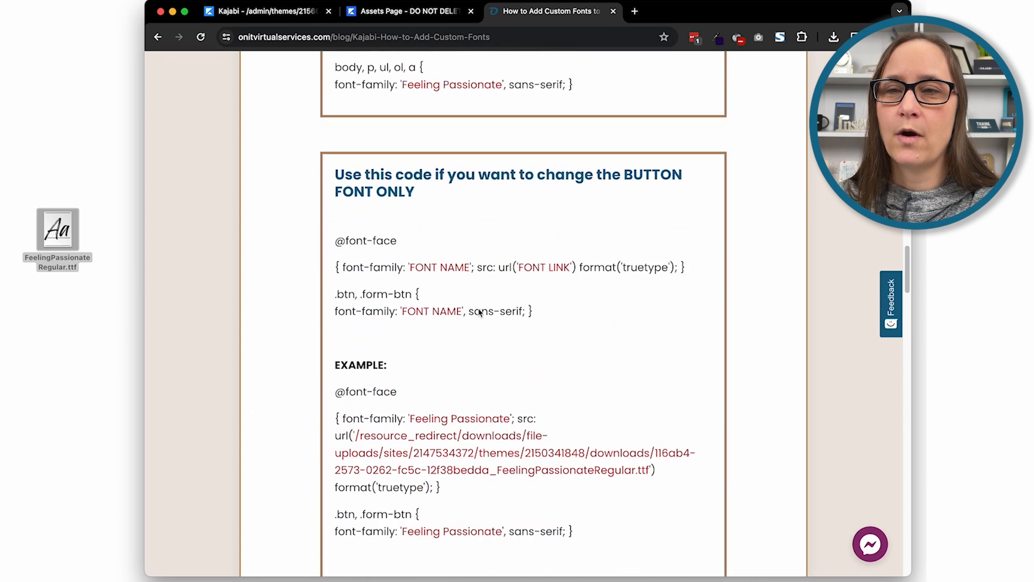
{"action": "scroll", "coordinate": [480, 313], "scroll_direction": "up", "scroll_amount": 7}
{"action": "scroll", "coordinate": [480, 313], "scroll_direction": "down", "scroll_amount": 15}
{"action": "scroll", "coordinate": [479, 313], "scroll_direction": "up", "scroll_amount": 1}
{"action": "scroll", "coordinate": [479, 313], "scroll_direction": "up", "scroll_amount": 3}
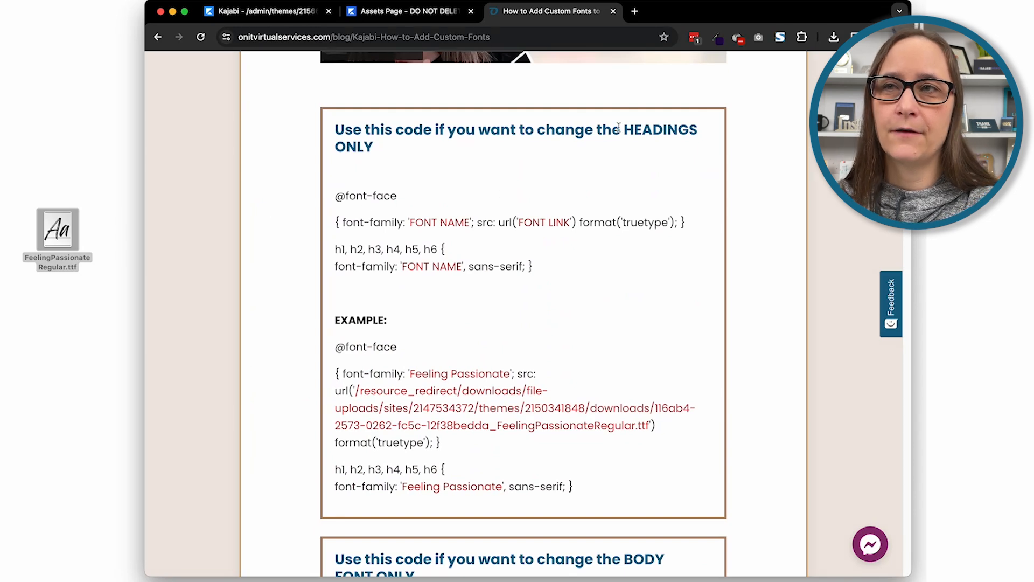
{"action": "left_click_drag", "start_coordinate": [624, 130], "coordinate": [642, 160]}
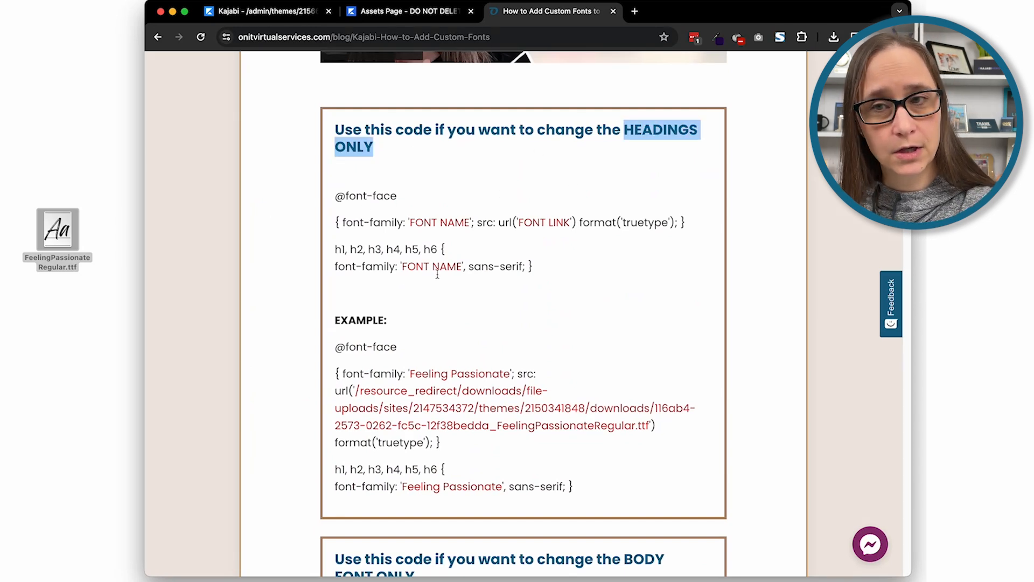
Review the tutorial's code variants for body font, button font, all text in the same font, and the additional codes
{"action": "scroll", "coordinate": [543, 293], "scroll_direction": "down", "scroll_amount": 7}
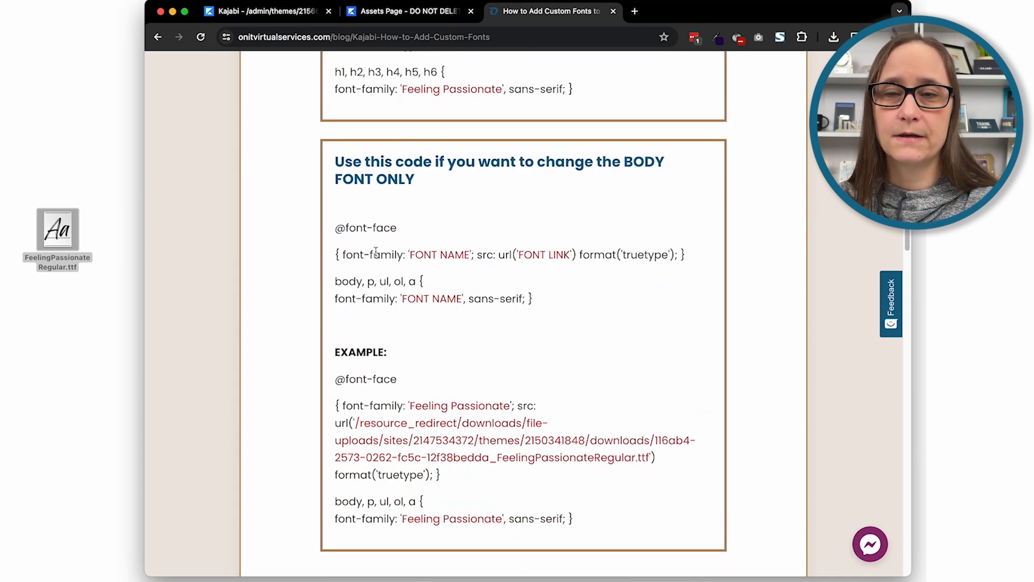
{"action": "scroll", "coordinate": [377, 253], "scroll_direction": "down", "scroll_amount": 1}
{"action": "scroll", "coordinate": [377, 255], "scroll_direction": "down", "scroll_amount": 1}
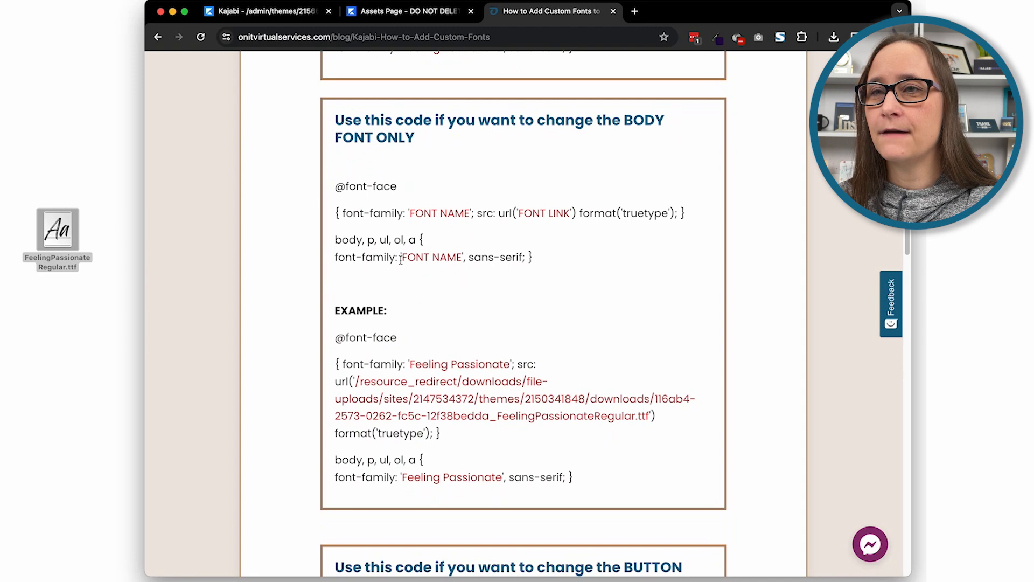
{"action": "scroll", "coordinate": [400, 262], "scroll_direction": "down", "scroll_amount": 7}
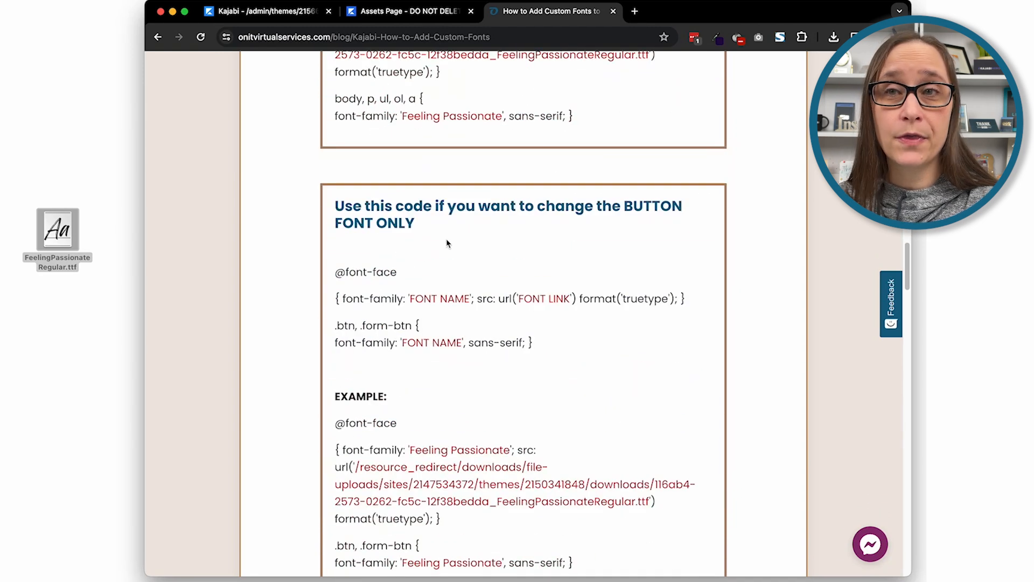
{"action": "scroll", "coordinate": [552, 261], "scroll_direction": "down", "scroll_amount": 1}
{"action": "scroll", "coordinate": [533, 313], "scroll_direction": "down", "scroll_amount": 6}
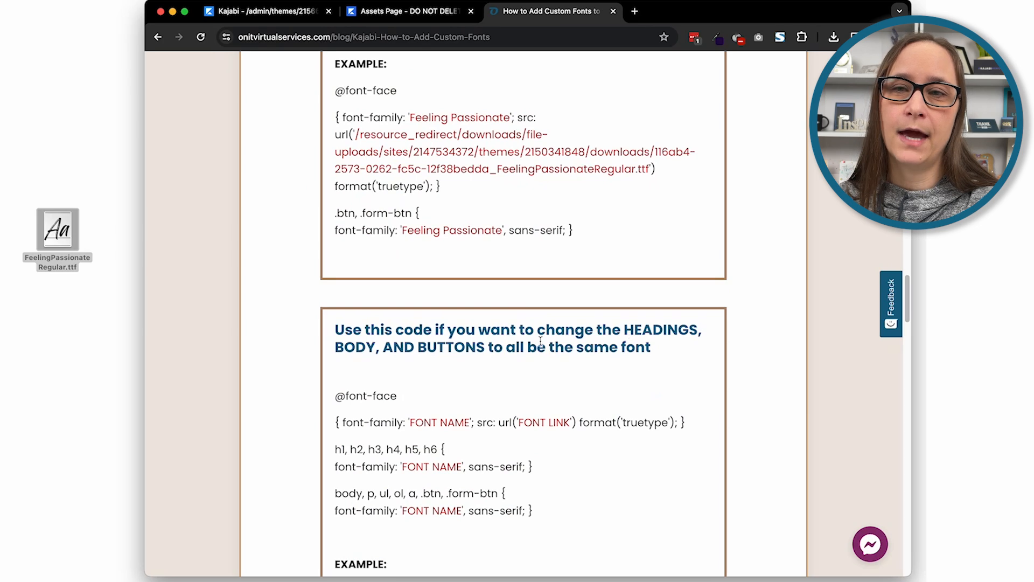
{"action": "scroll", "coordinate": [497, 412], "scroll_direction": "down", "scroll_amount": 4}
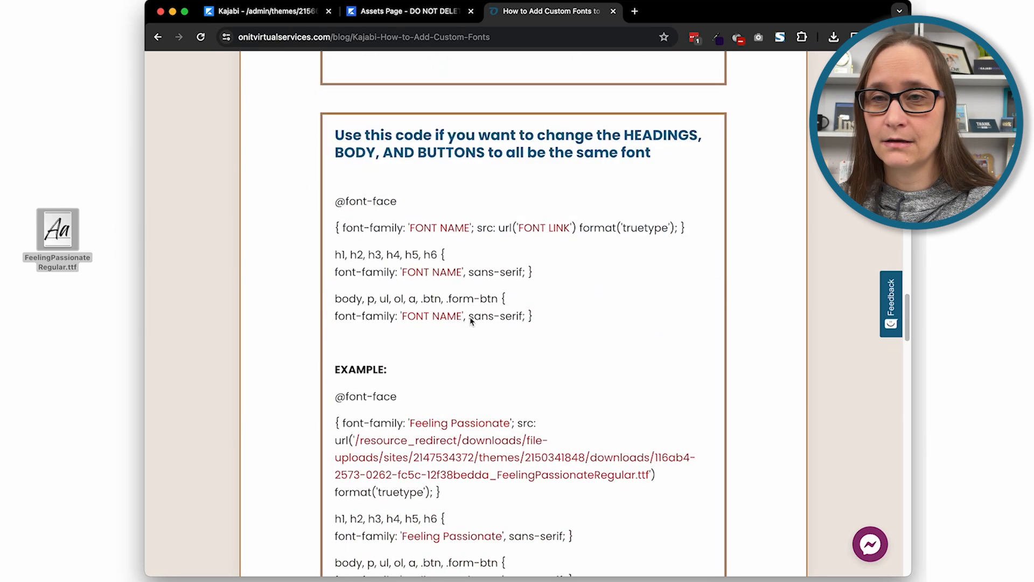
{"action": "scroll", "coordinate": [447, 326], "scroll_direction": "down", "scroll_amount": 7}
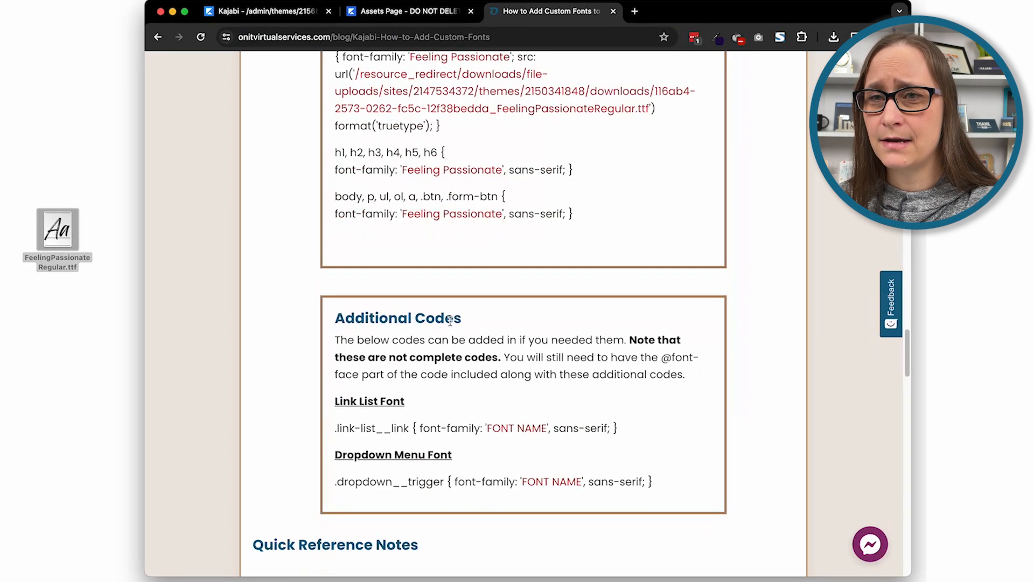
{"action": "scroll", "coordinate": [429, 409], "scroll_direction": "up", "scroll_amount": 6}
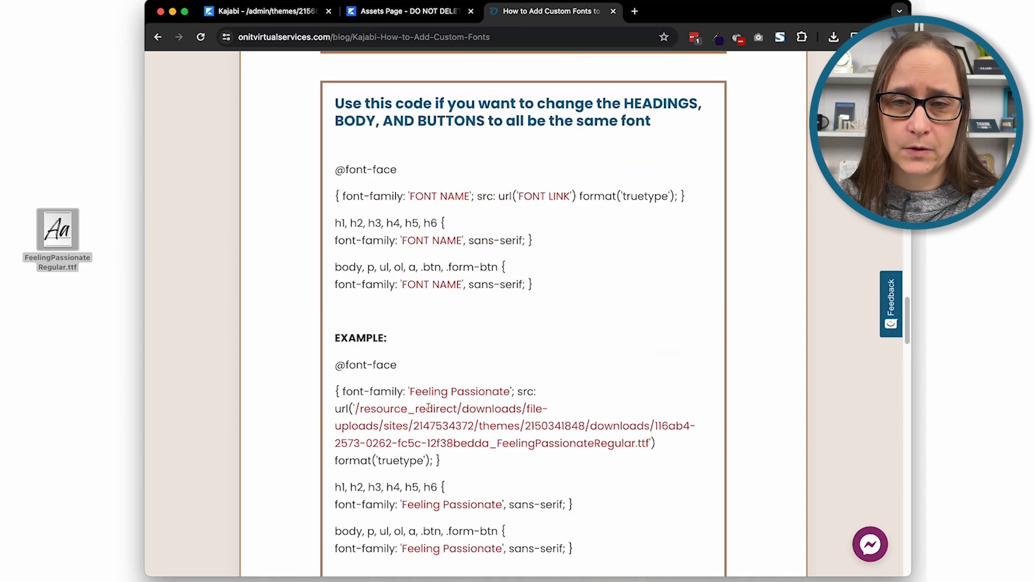
{"action": "scroll", "coordinate": [429, 409], "scroll_direction": "up", "scroll_amount": 9}
{"action": "scroll", "coordinate": [440, 388], "scroll_direction": "up", "scroll_amount": 20}
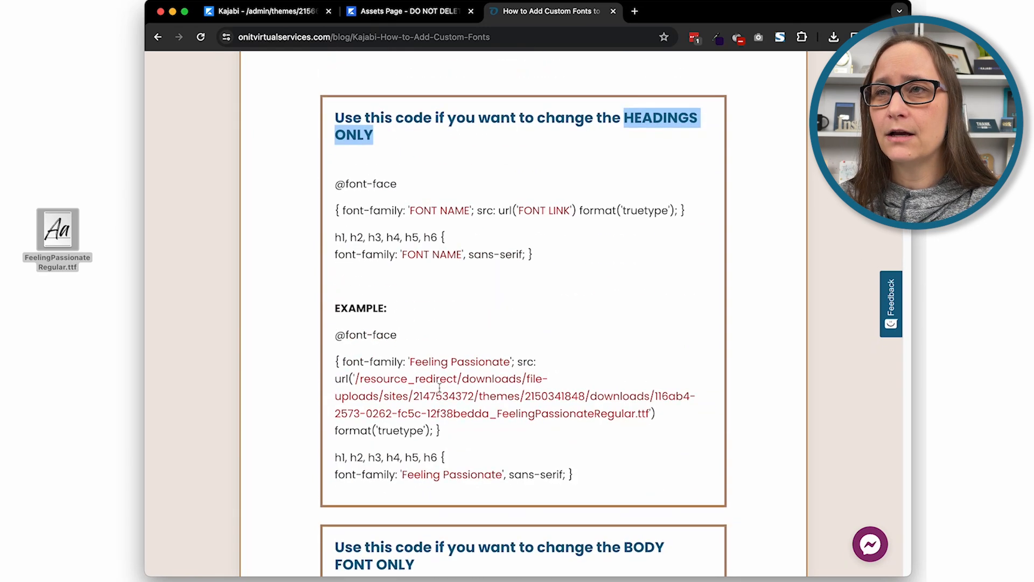
{"action": "scroll", "coordinate": [439, 388], "scroll_direction": "up", "scroll_amount": 2}
{"action": "left_click", "coordinate": [442, 269]}
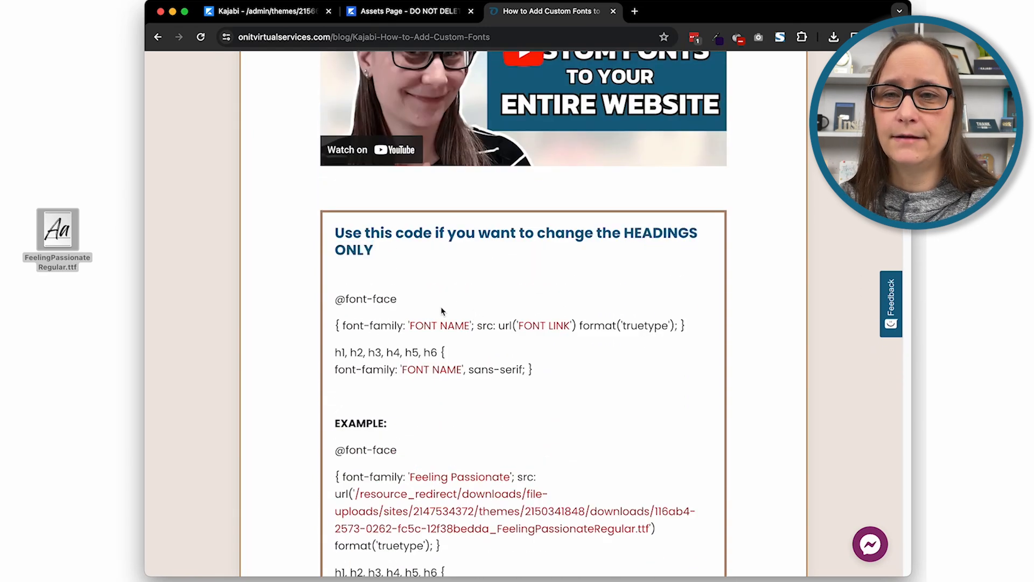
{"action": "scroll", "coordinate": [407, 299], "scroll_direction": "down", "scroll_amount": 1}
{"action": "left_click_drag", "start_coordinate": [336, 239], "coordinate": [581, 325]}
{"action": "key", "text": "super+c"}
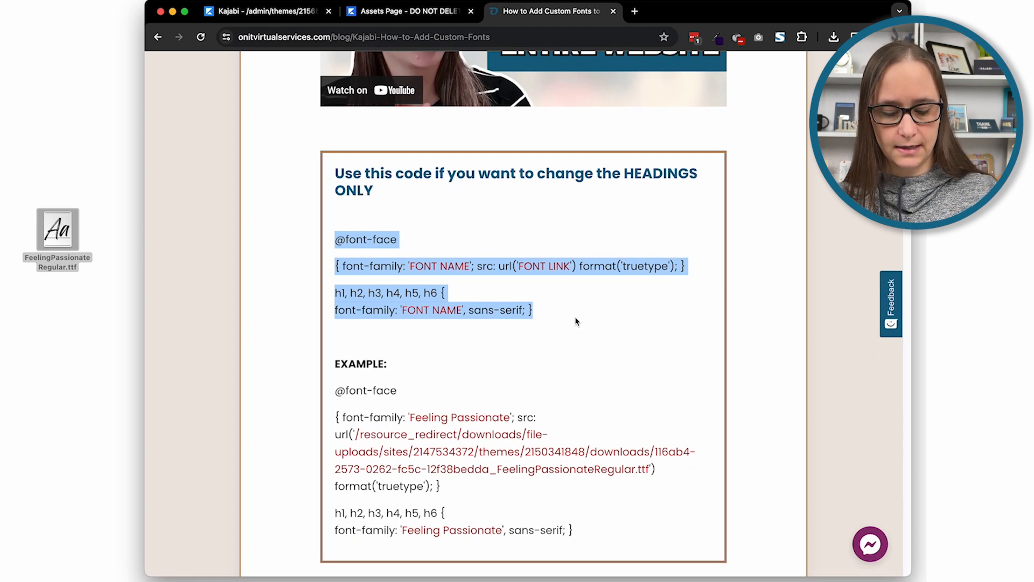
{"action": "left_click", "coordinate": [549, 260]}
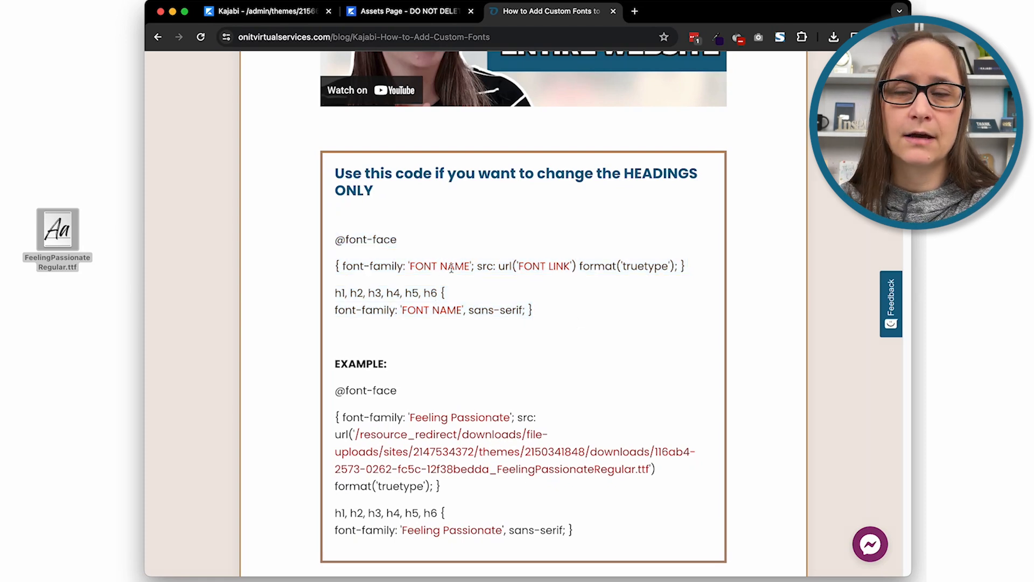
Paste the copied headings-only template code into the landing page's empty CSS code field
{"action": "left_click", "coordinate": [281, 11]}
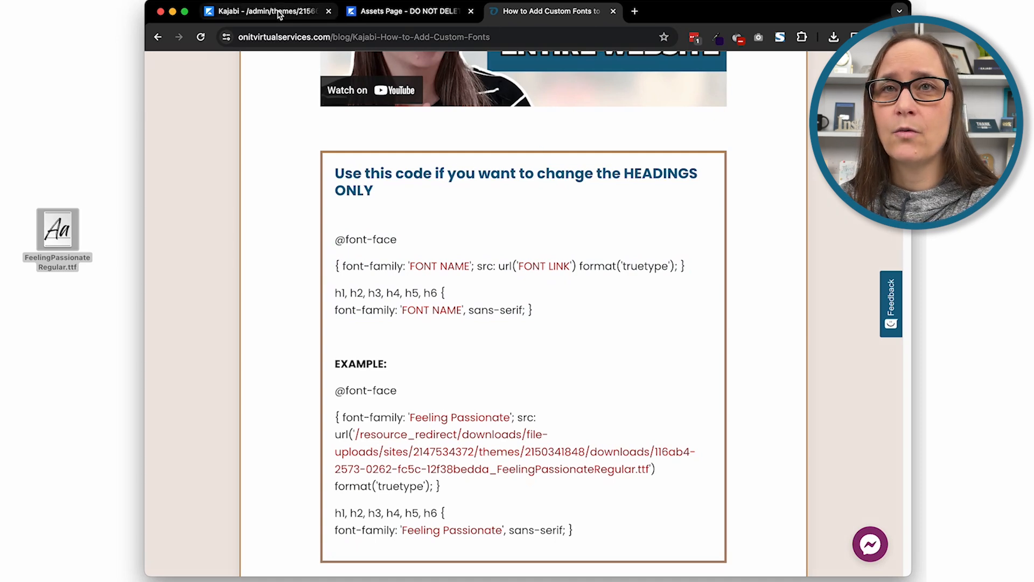
{"action": "left_click", "coordinate": [233, 210]}
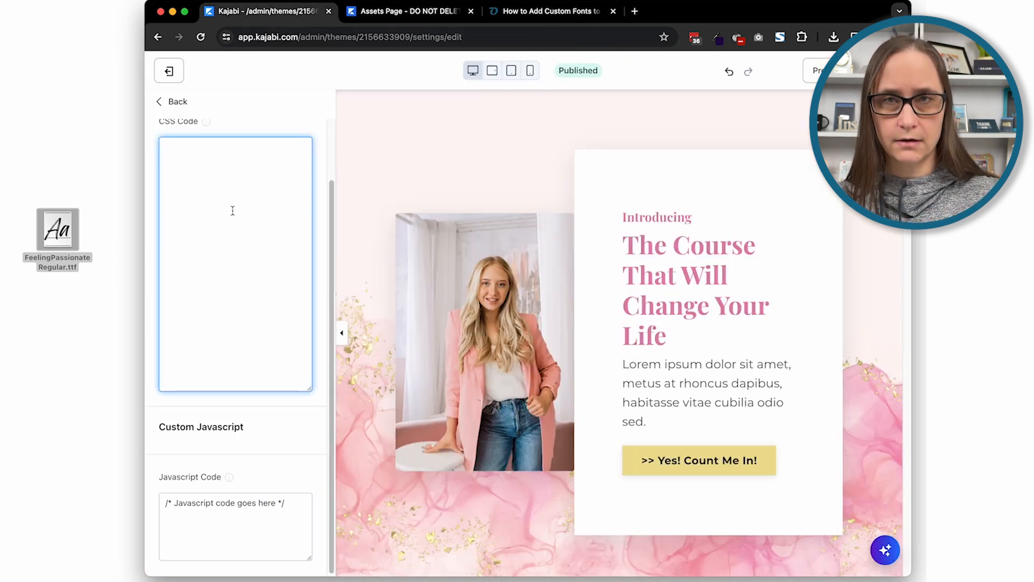
{"action": "key", "text": "super+v"}
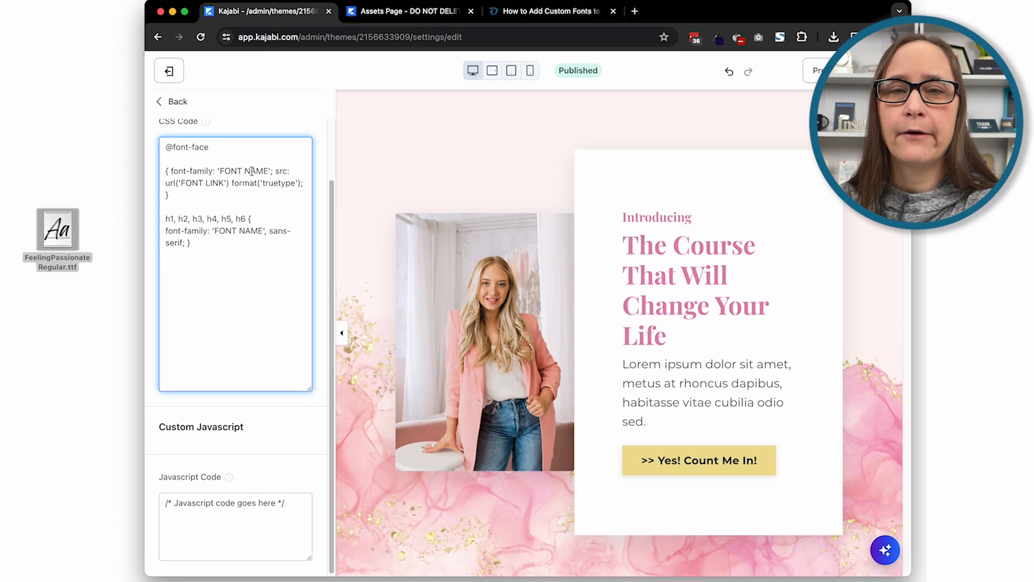
{"action": "left_click_drag", "start_coordinate": [267, 169], "coordinate": [221, 170]}
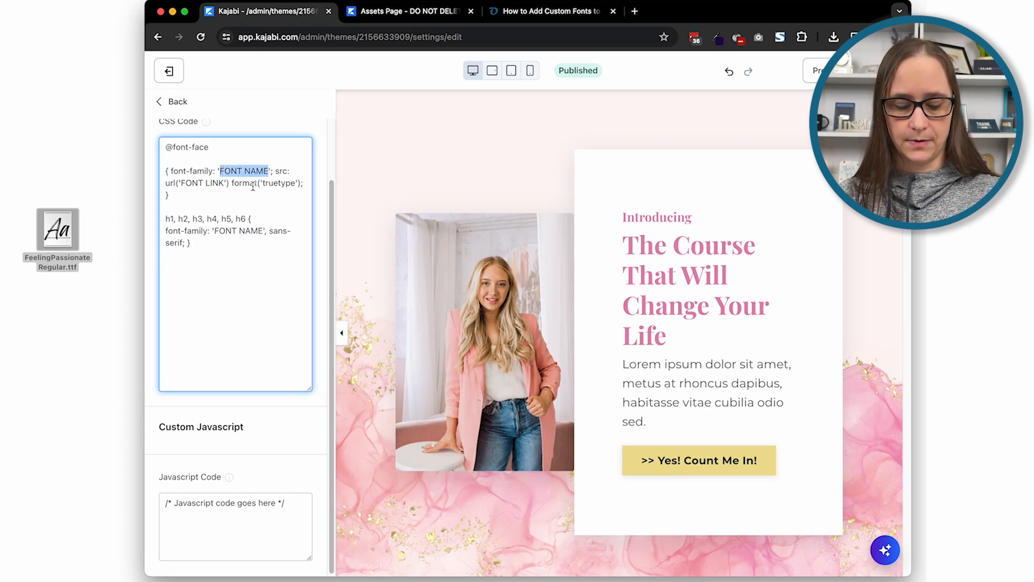
{"action": "type", "text": "FeelingP"}
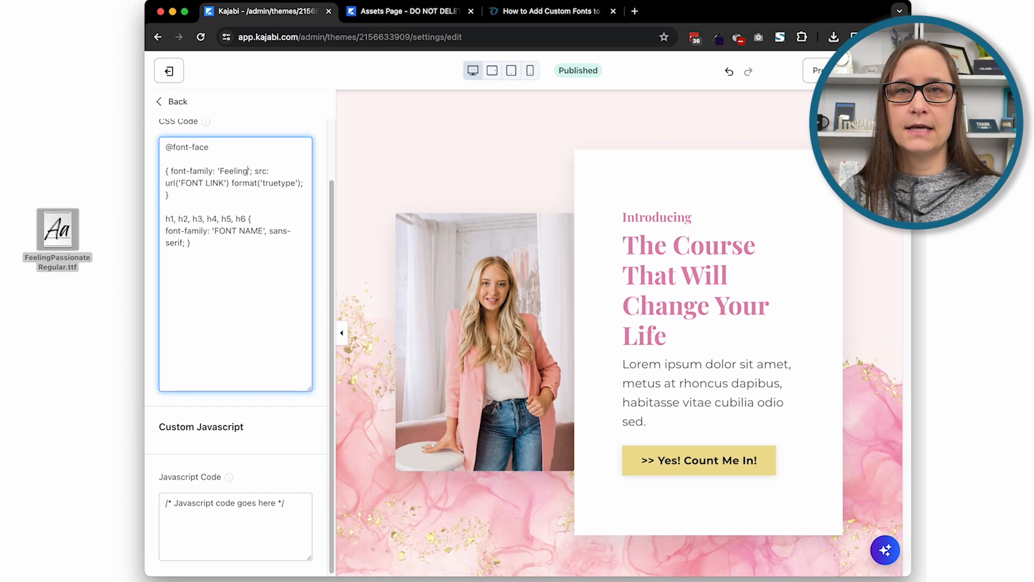
{"action": "type", "text": "assionate"}
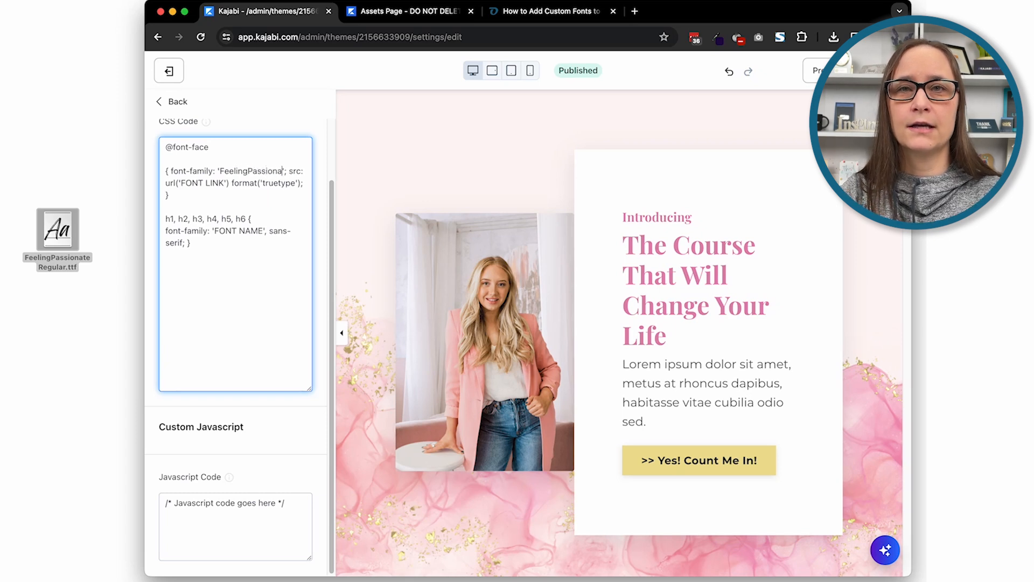
{"action": "type", "text": "Reg"}
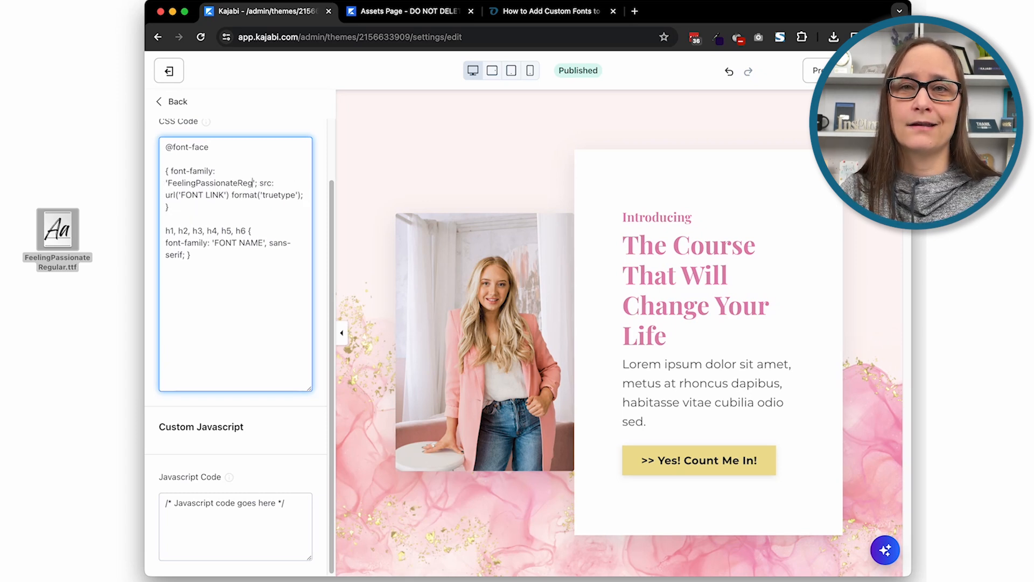
{"action": "type", "text": "ula"}
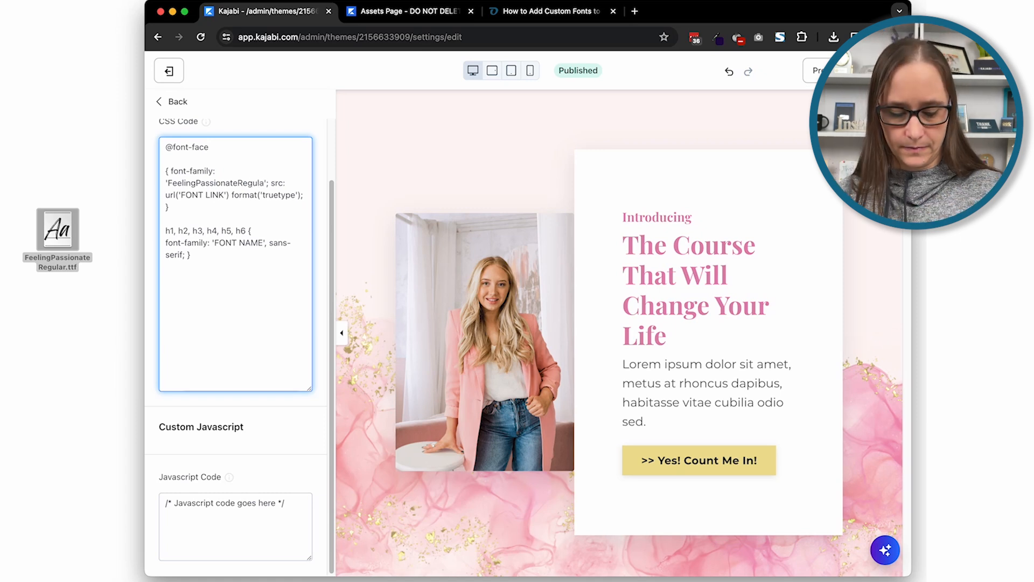
{"action": "type", "text": "r"}
{"action": "key", "text": "BackSpace"}
{"action": "type", "text": "r"}
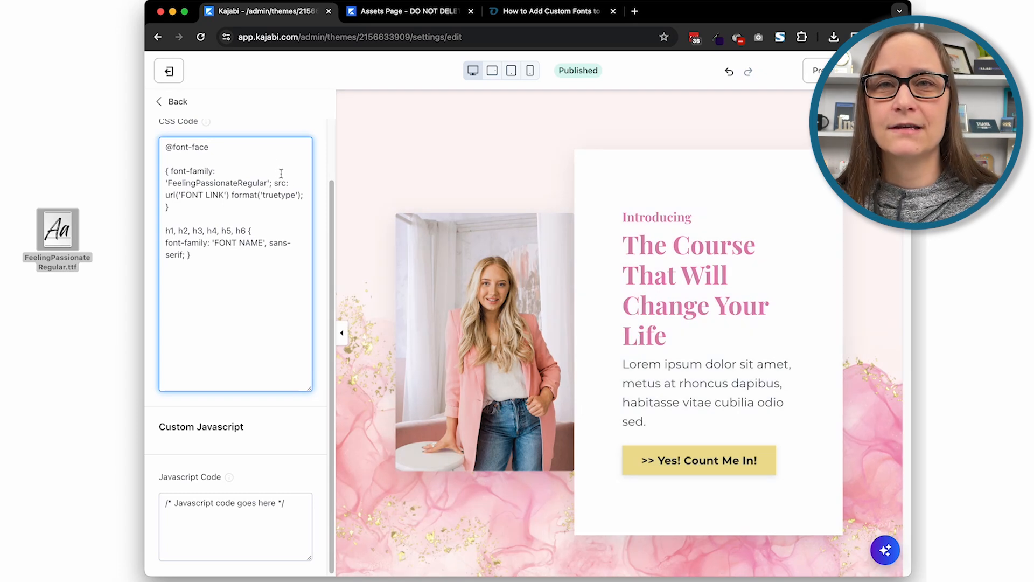
{"action": "left_click_drag", "start_coordinate": [266, 182], "coordinate": [172, 185]}
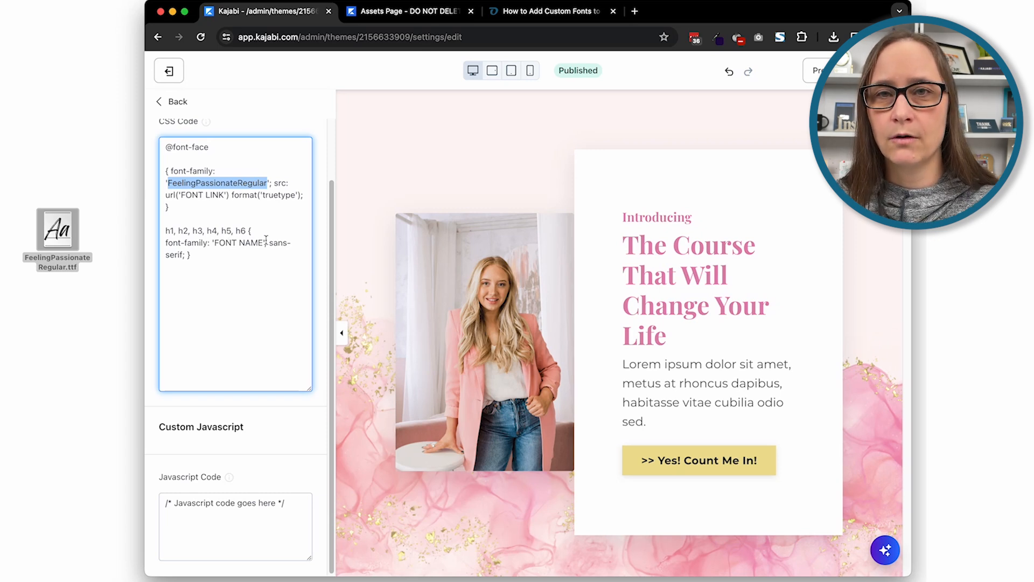
{"action": "left_click_drag", "start_coordinate": [263, 243], "coordinate": [216, 241]}
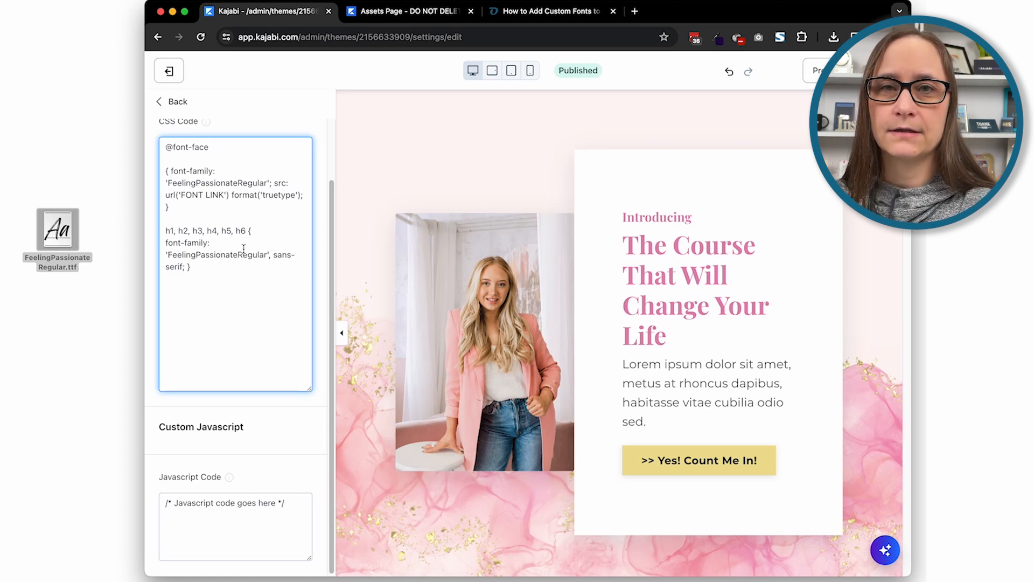
{"action": "left_click_drag", "start_coordinate": [165, 231], "coordinate": [246, 230]}
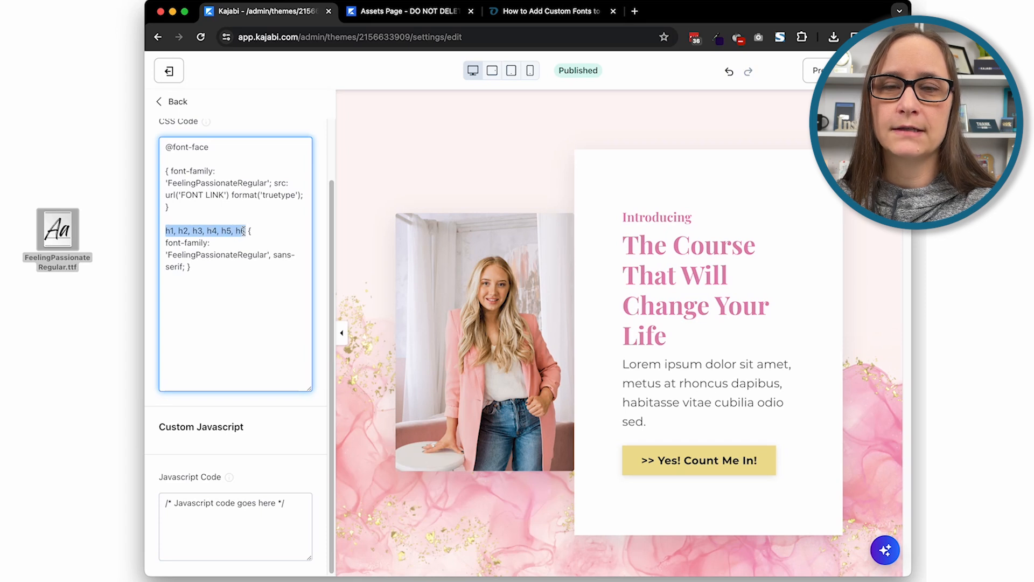
{"action": "left_click", "coordinate": [219, 271]}
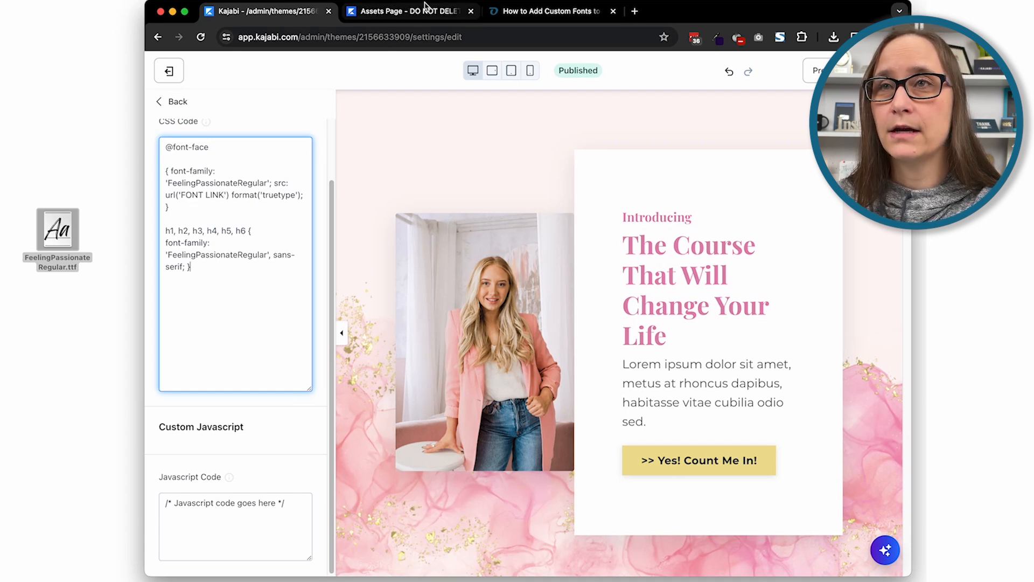
Copy the Font File button's link address from the assets page and replace the FONT LINK placeholder in the CSS with it
{"action": "left_click", "coordinate": [410, 17]}
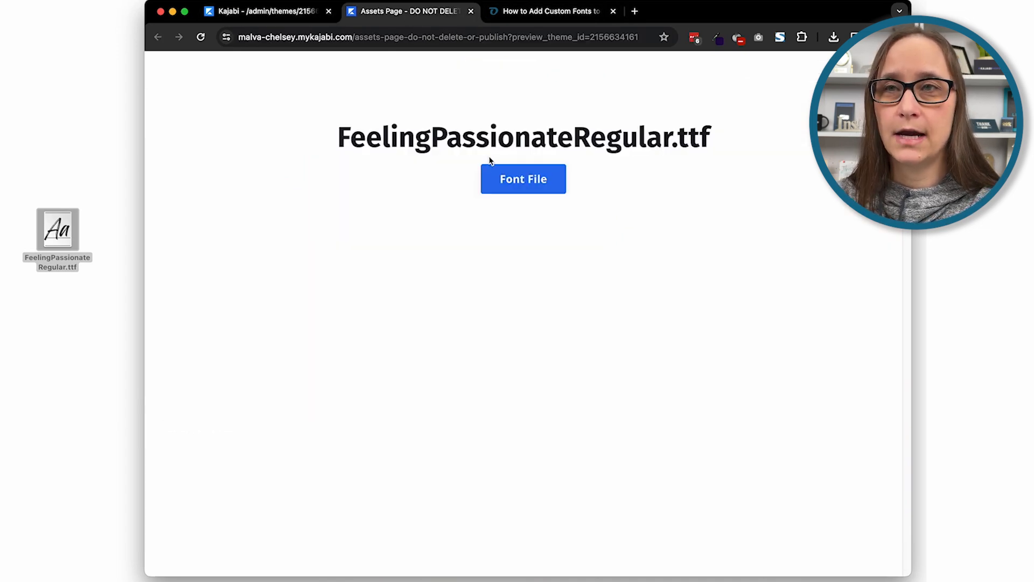
{"action": "right_click", "coordinate": [529, 180]}
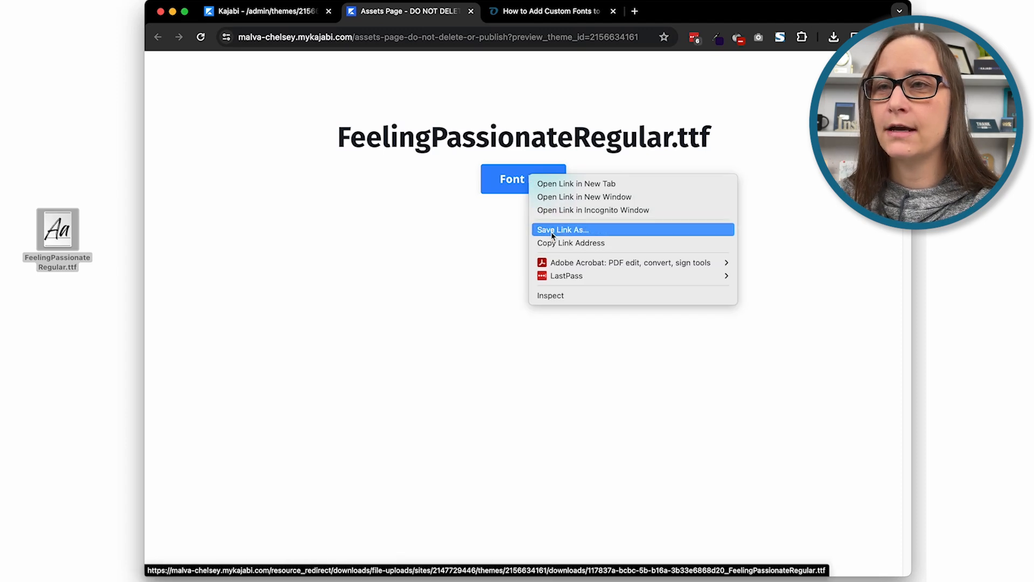
{"action": "left_click", "coordinate": [590, 248]}
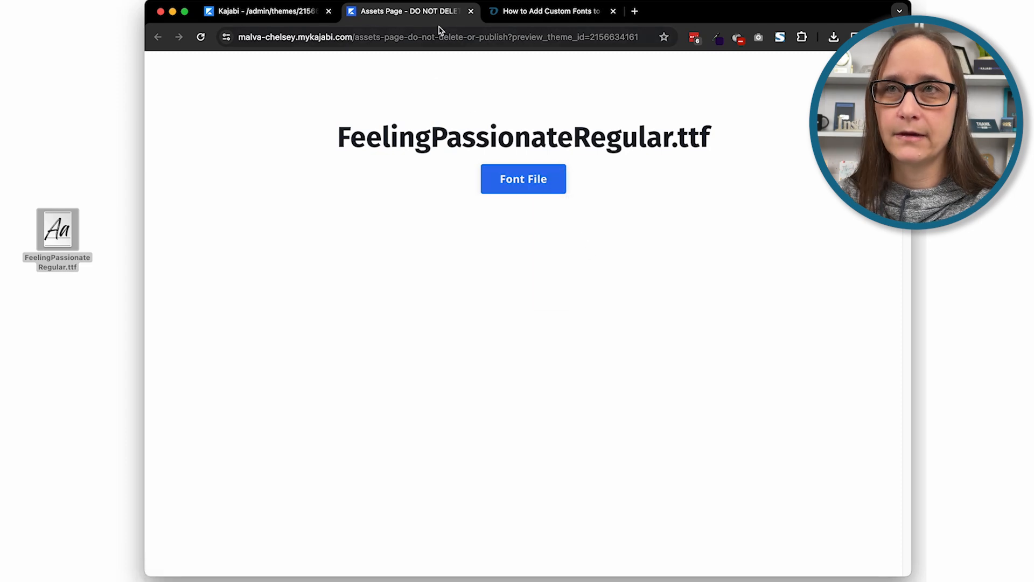
{"action": "left_click", "coordinate": [310, 16]}
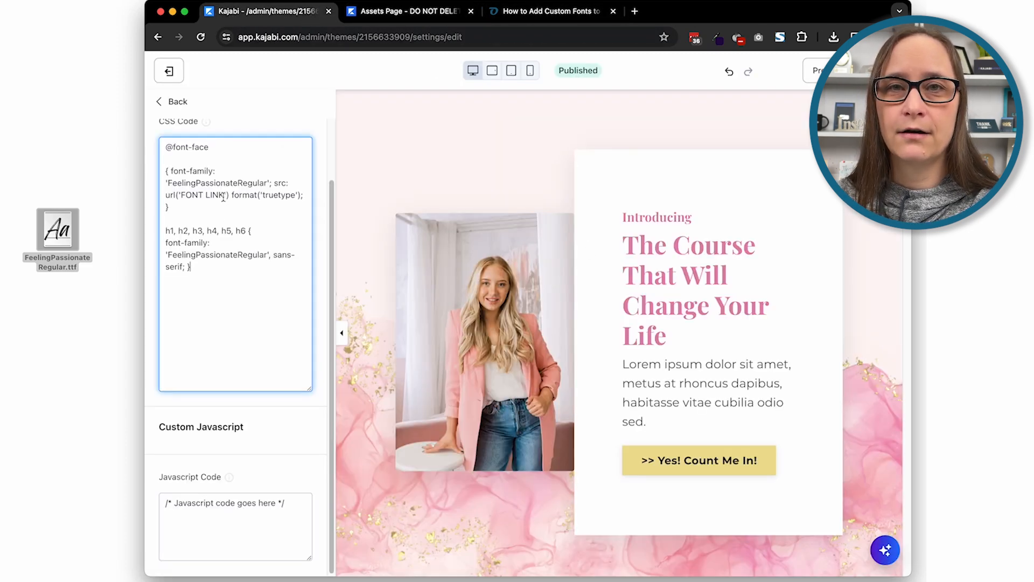
{"action": "left_click_drag", "start_coordinate": [224, 197], "coordinate": [180, 195]}
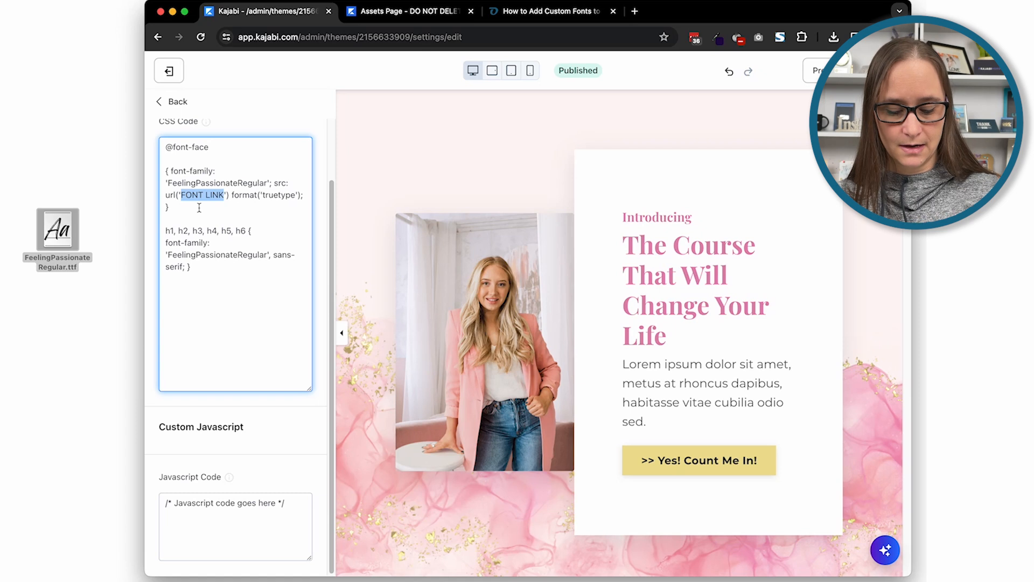
{"action": "key", "text": "super+v"}
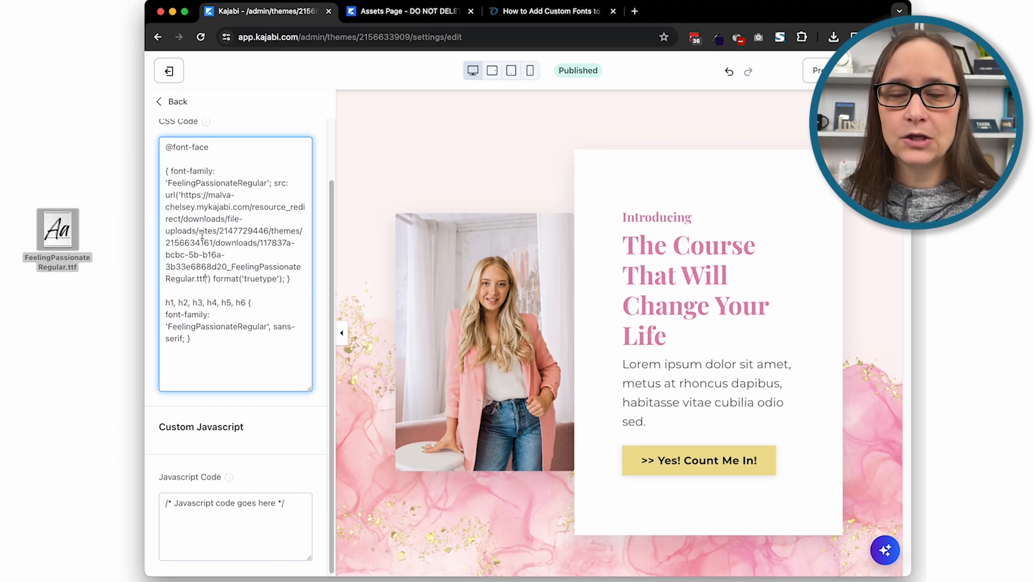
{"action": "left_click_drag", "start_coordinate": [182, 194], "coordinate": [251, 208]}
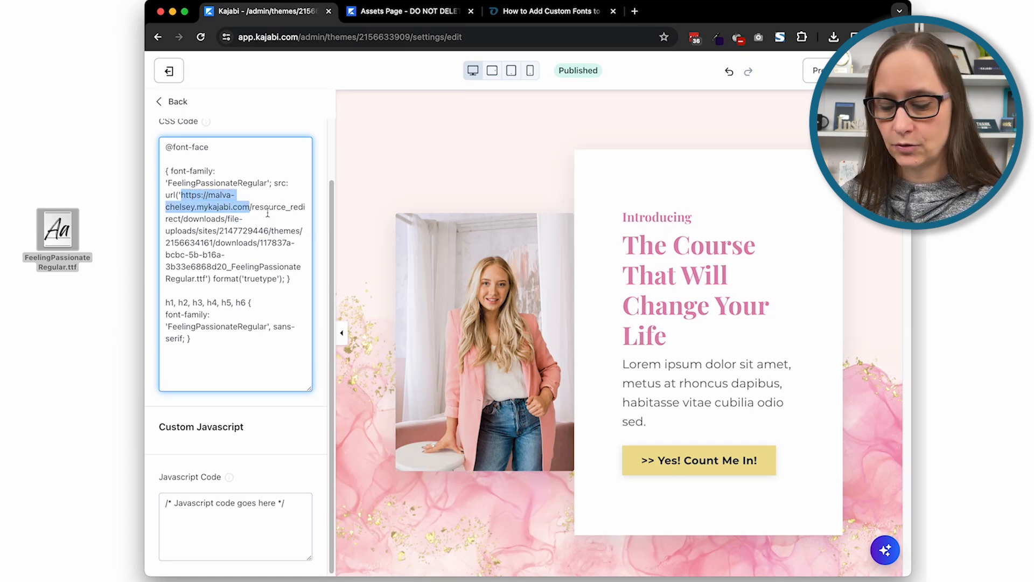
{"action": "key", "text": "BackSpace"}
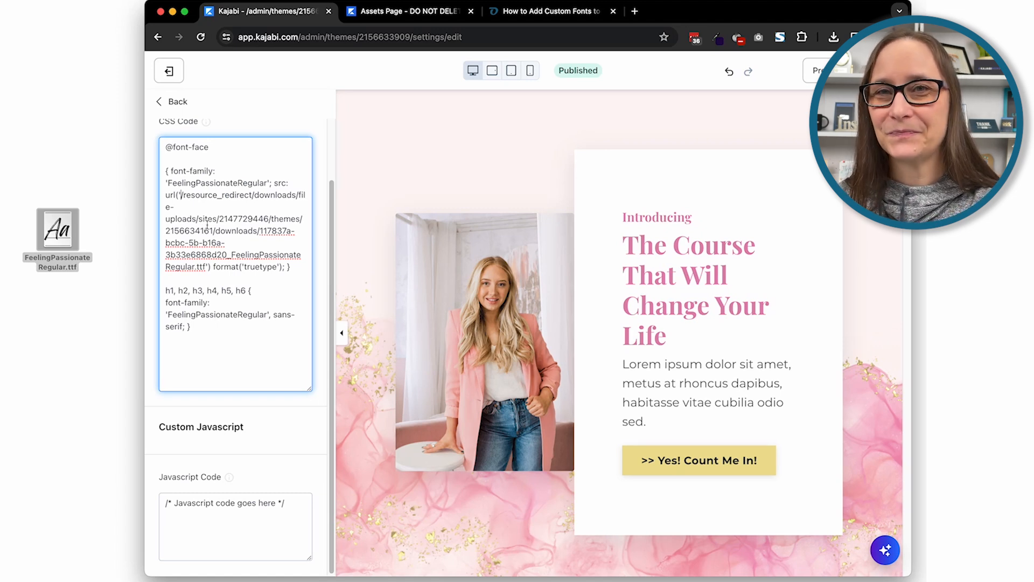
{"action": "left_click", "coordinate": [880, 71]}
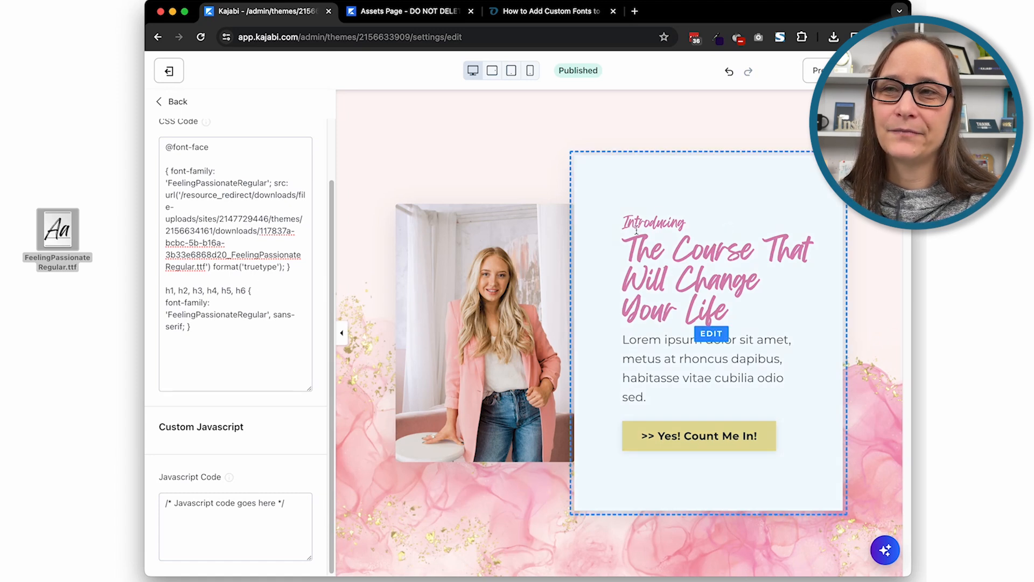
Remove h3, h4, h5 and h6 from the heading rule, keeping only h1 and h2, and save the page
{"action": "left_click_drag", "start_coordinate": [246, 291], "coordinate": [194, 290]}
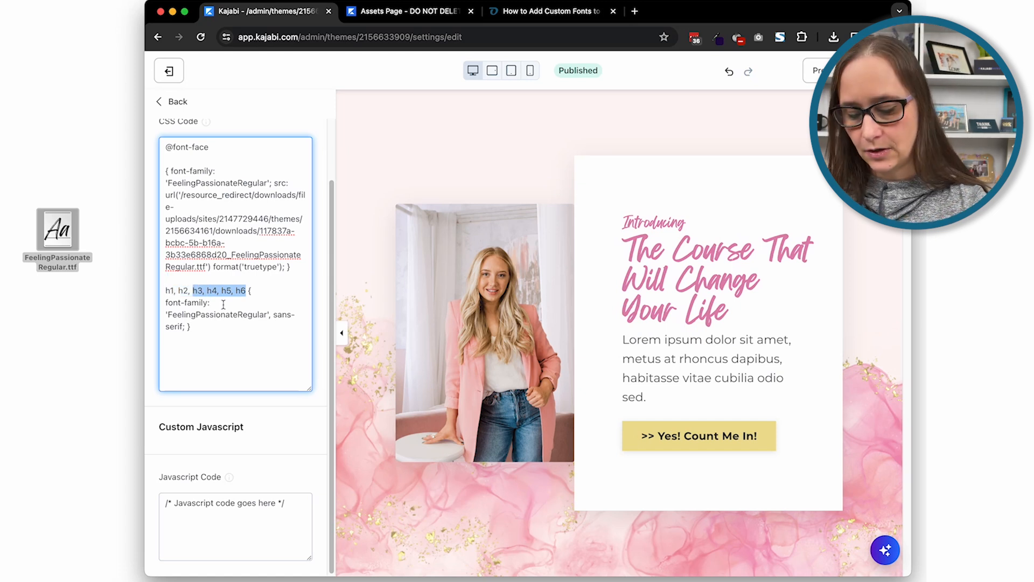
{"action": "key", "text": "BackSpace"}
{"action": "key", "text": "BackSpace"}
{"action": "key", "text": "BackSpace"}
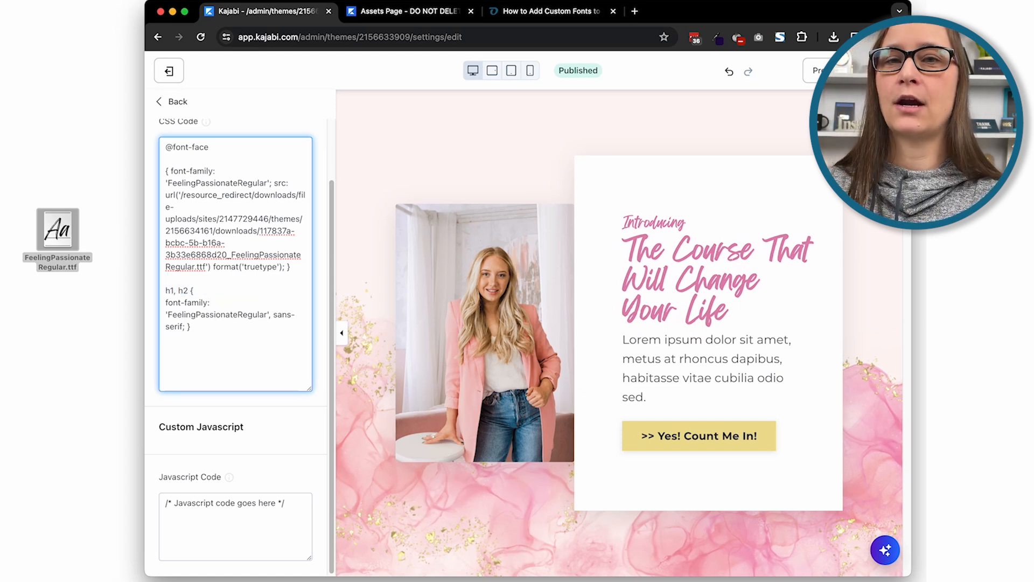
{"action": "left_click", "coordinate": [880, 70]}
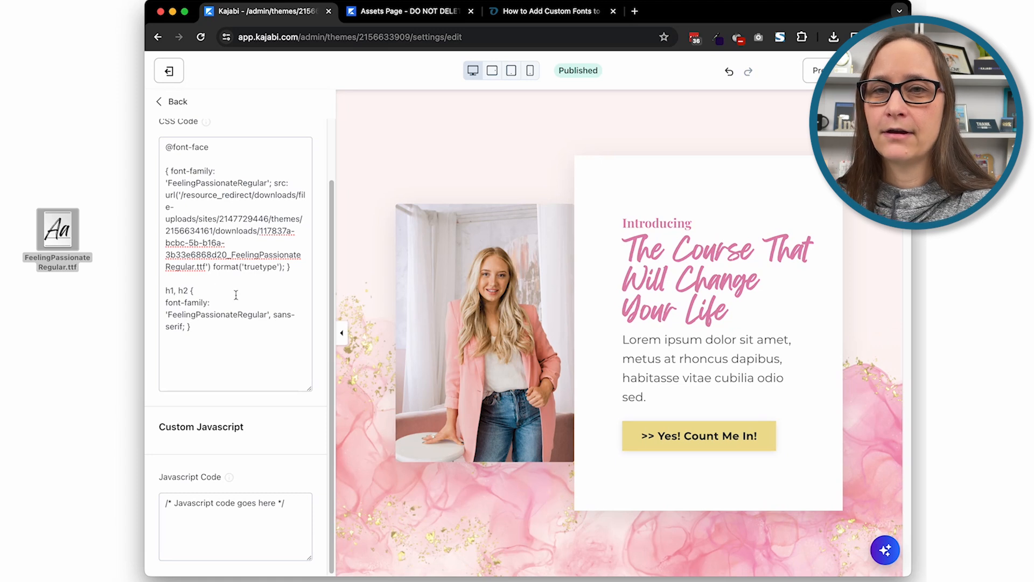
Compare the selectors in the tutorial's headings, body, button and all-same-font code blocks, and look over the Additional Codes section
{"action": "left_click", "coordinate": [520, 11]}
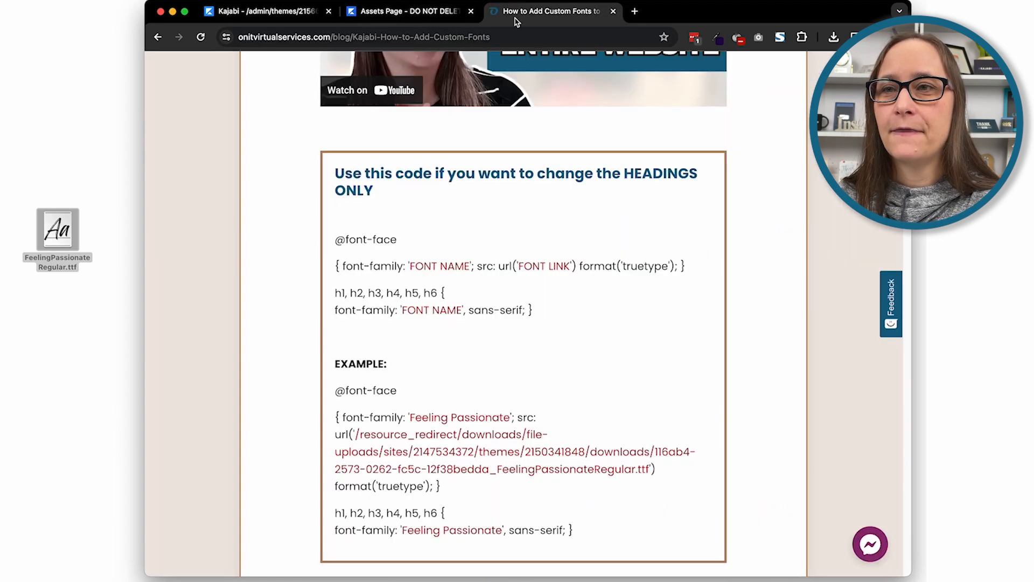
{"action": "scroll", "coordinate": [524, 274], "scroll_direction": "down", "scroll_amount": 10}
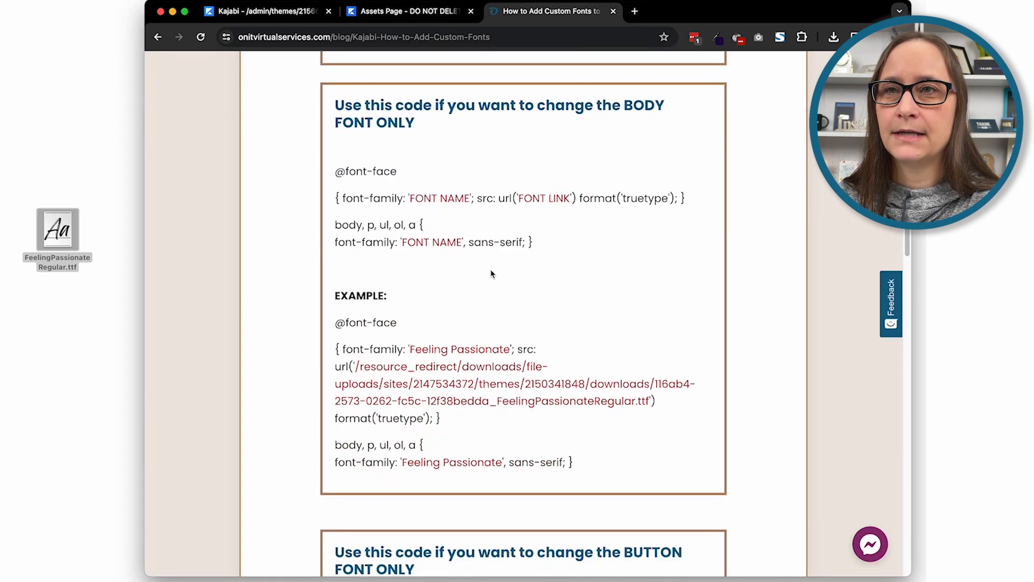
{"action": "scroll", "coordinate": [350, 253], "scroll_direction": "up", "scroll_amount": 8}
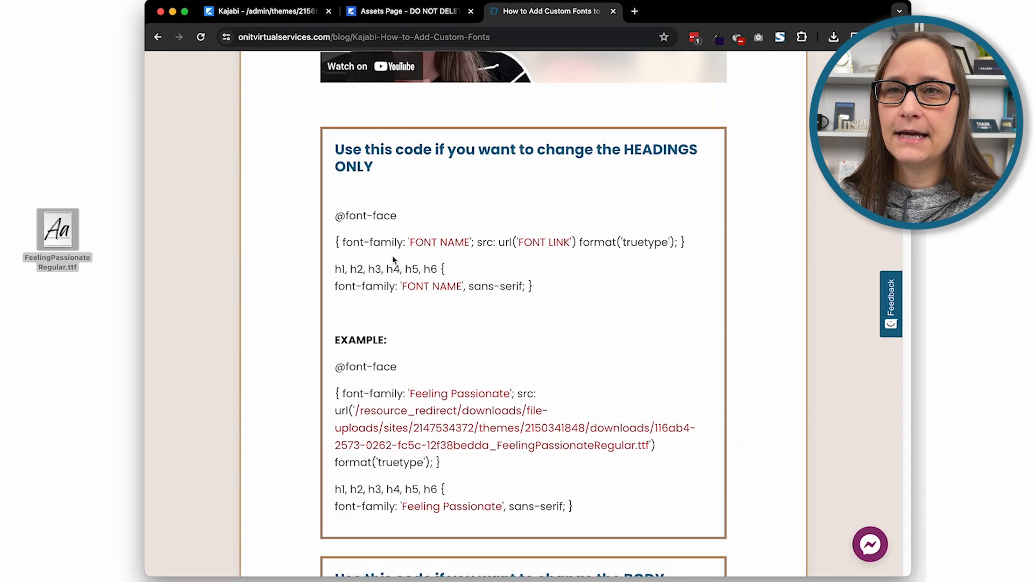
{"action": "left_click_drag", "start_coordinate": [333, 269], "coordinate": [439, 272]}
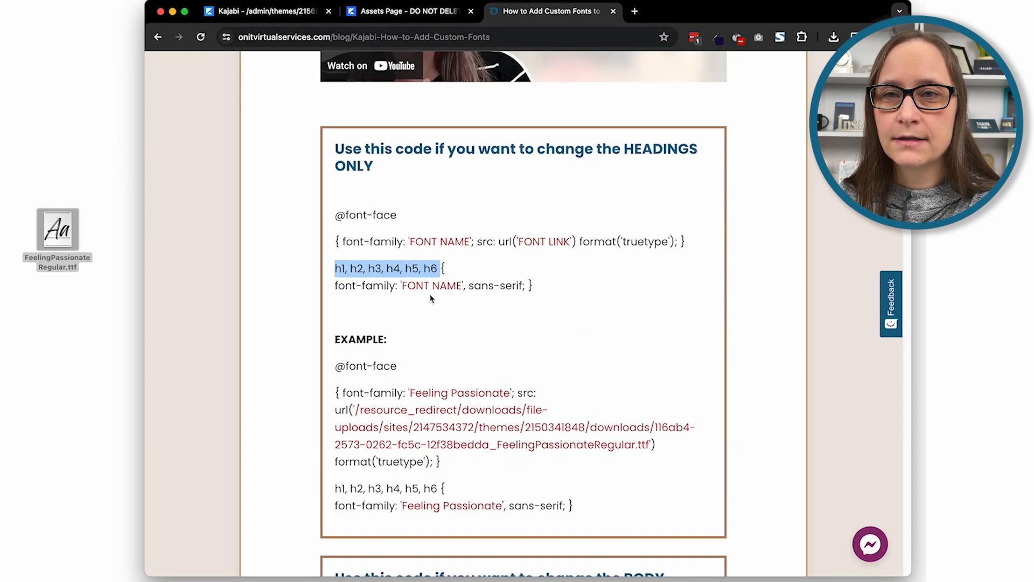
{"action": "scroll", "coordinate": [430, 295], "scroll_direction": "down", "scroll_amount": 5}
{"action": "left_click_drag", "start_coordinate": [338, 441], "coordinate": [420, 442]}
{"action": "scroll", "coordinate": [420, 442], "scroll_direction": "down", "scroll_amount": 3}
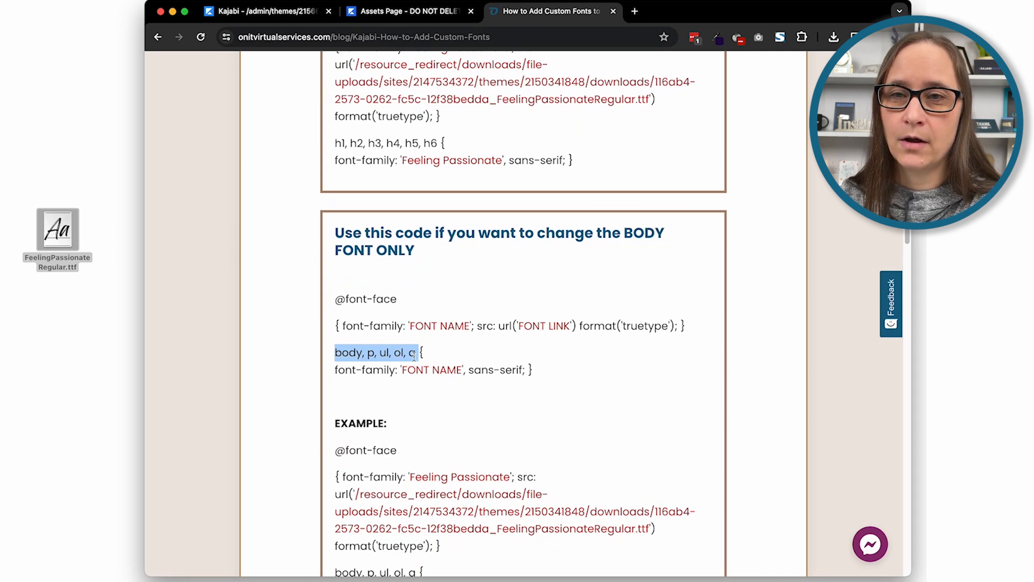
{"action": "scroll", "coordinate": [400, 353], "scroll_direction": "down", "scroll_amount": 1}
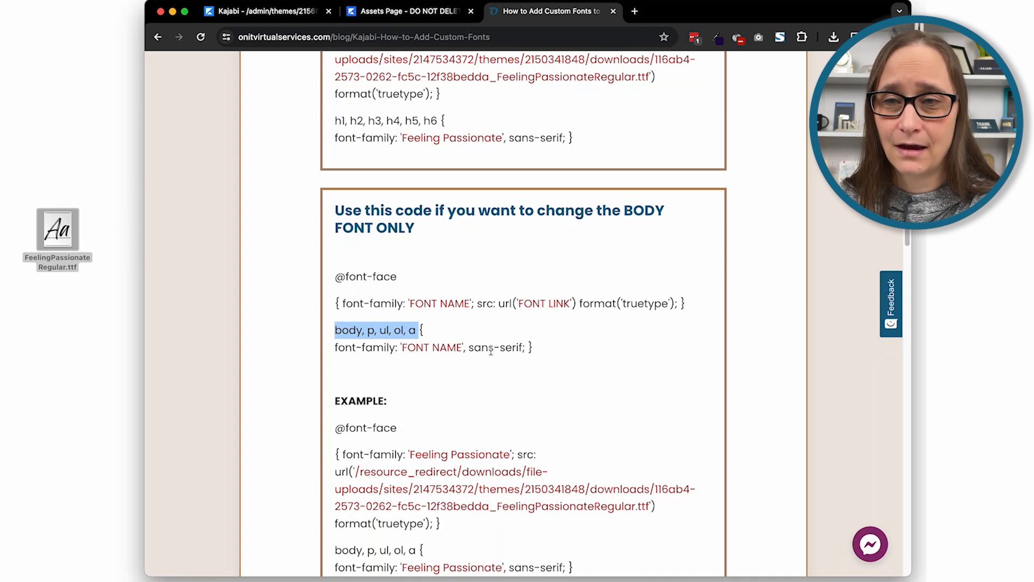
{"action": "scroll", "coordinate": [523, 329], "scroll_direction": "down", "scroll_amount": 10}
{"action": "scroll", "coordinate": [523, 318], "scroll_direction": "down", "scroll_amount": 6}
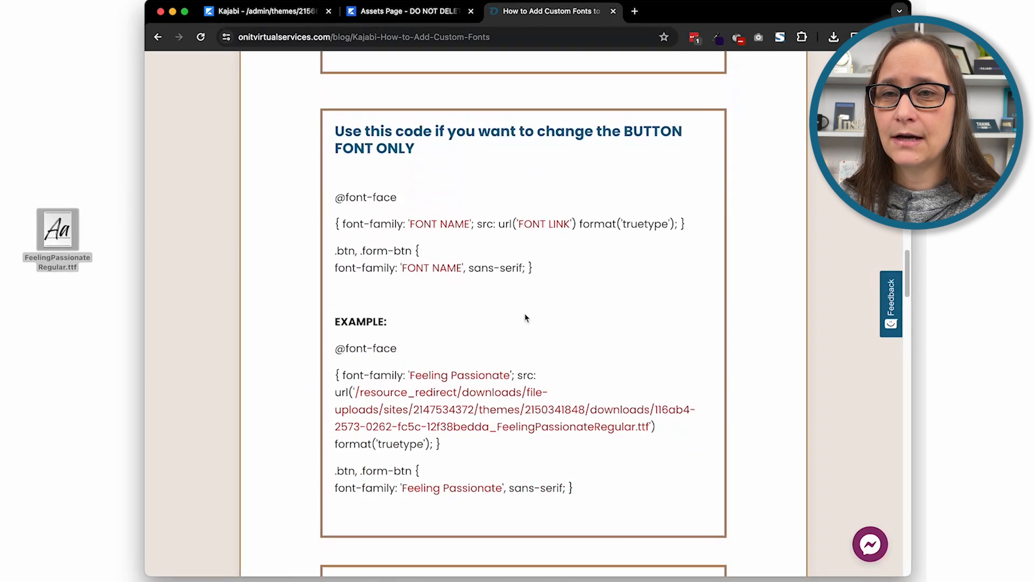
{"action": "left_click_drag", "start_coordinate": [335, 251], "coordinate": [414, 251]}
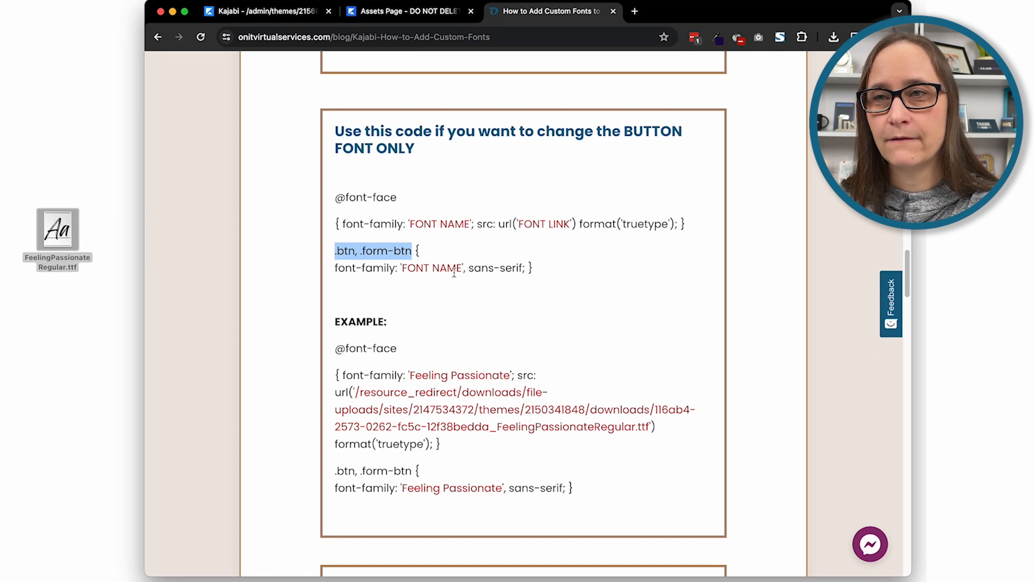
{"action": "scroll", "coordinate": [439, 241], "scroll_direction": "down", "scroll_amount": 10}
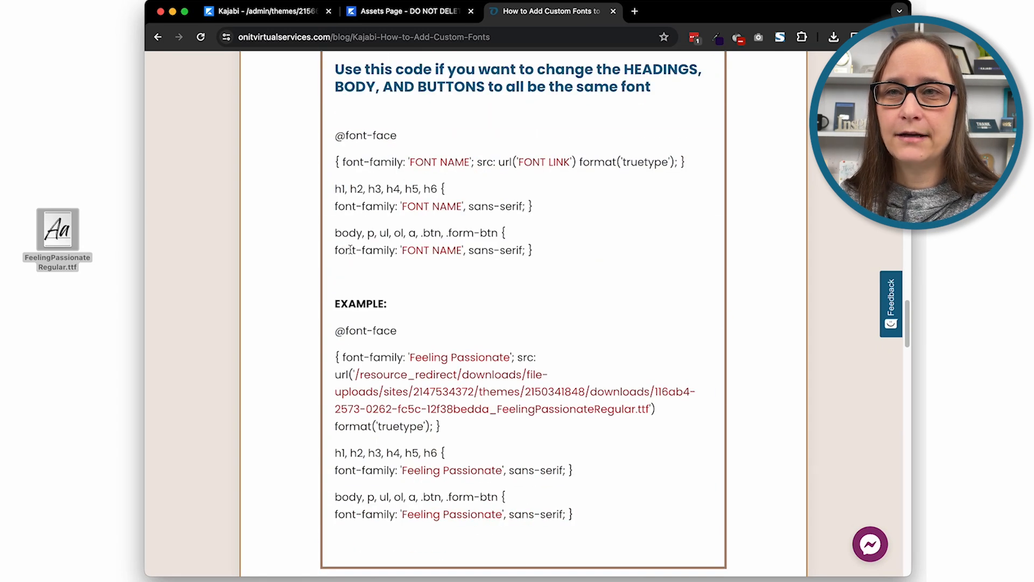
{"action": "scroll", "coordinate": [364, 322], "scroll_direction": "down", "scroll_amount": 6}
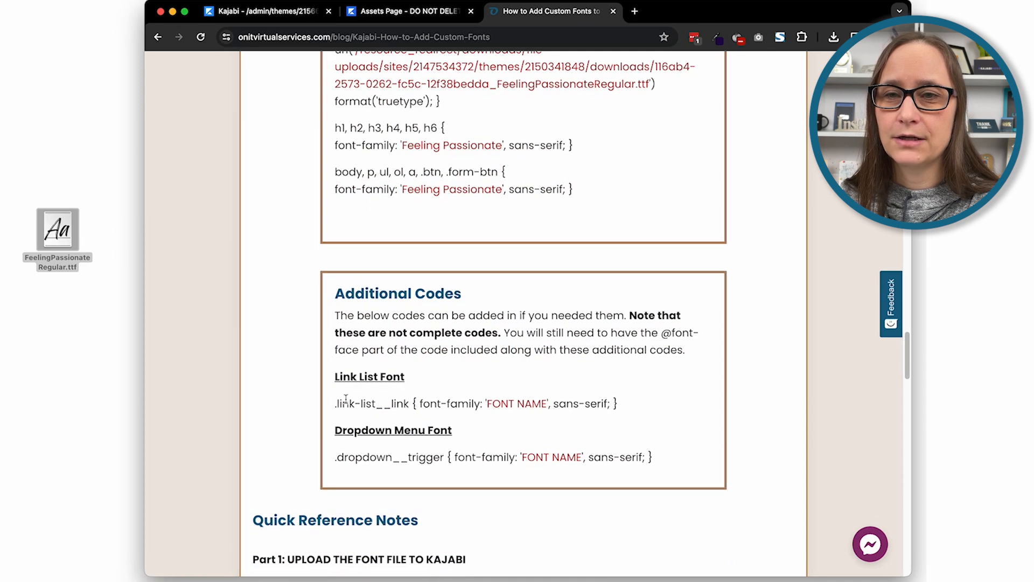
Examine the .link-list__link and .dropdown__trigger selectors in the tutorial's Additional Codes section
{"action": "left_click_drag", "start_coordinate": [336, 404], "coordinate": [409, 401]}
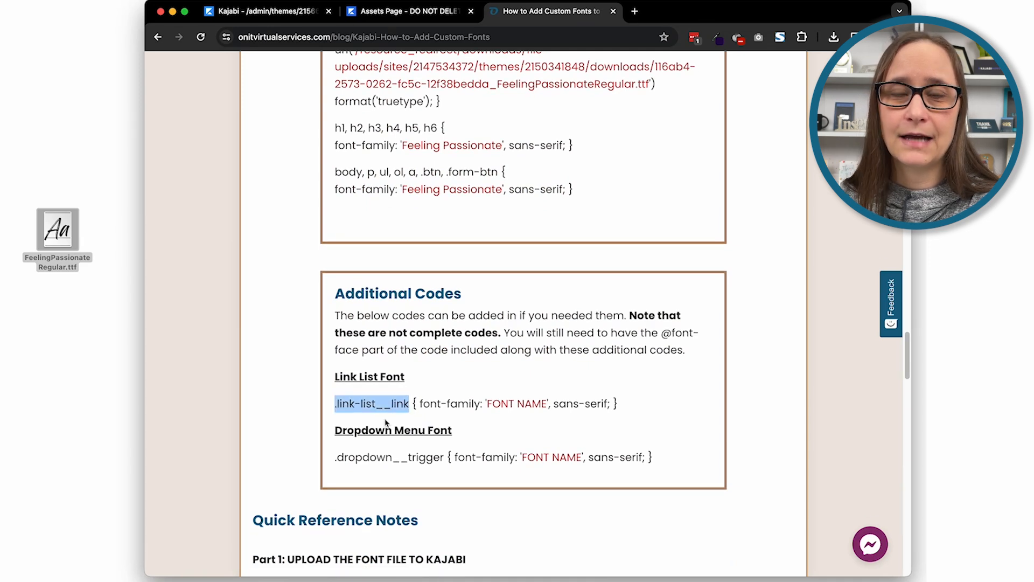
{"action": "left_click", "coordinate": [333, 462]}
{"action": "left_click_drag", "start_coordinate": [333, 462], "coordinate": [443, 458]}
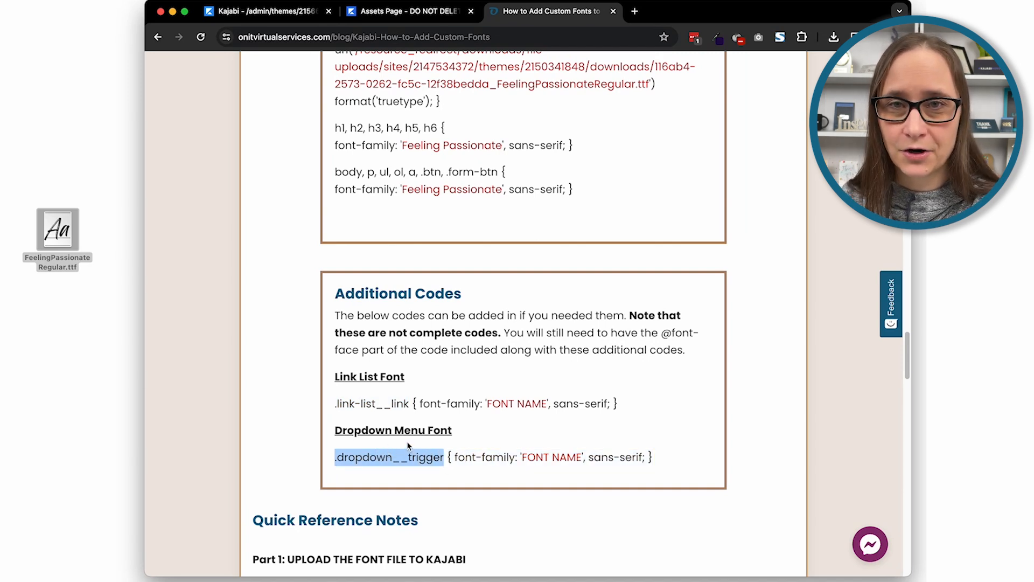
{"action": "left_click_drag", "start_coordinate": [335, 405], "coordinate": [403, 405]}
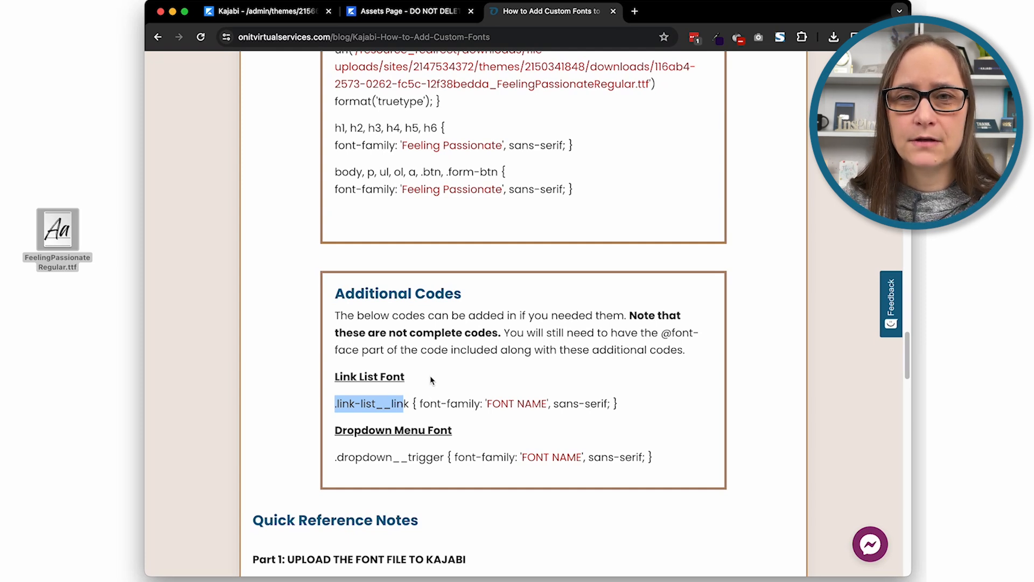
{"action": "scroll", "coordinate": [419, 395], "scroll_direction": "up", "scroll_amount": 3}
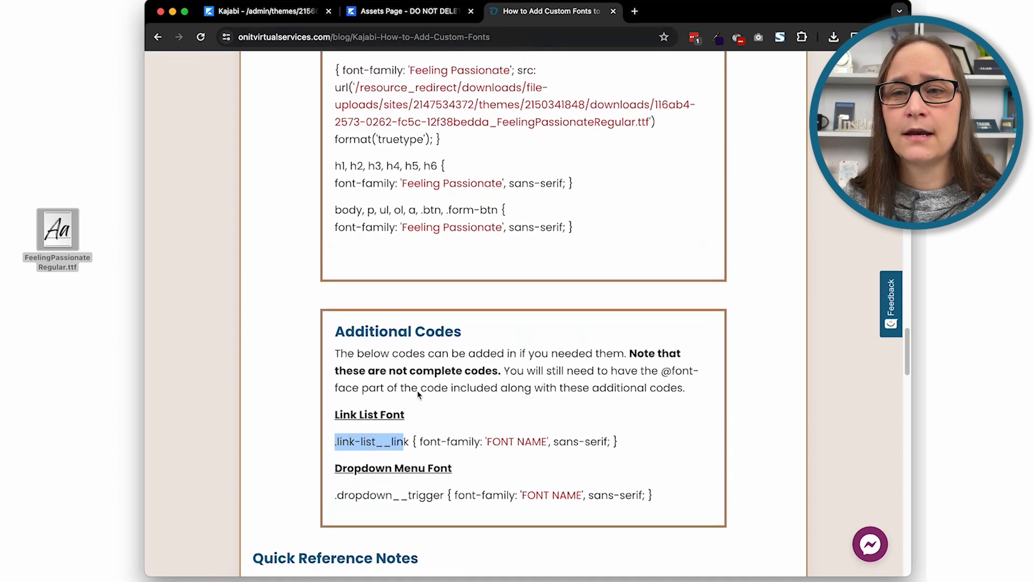
{"action": "left_click", "coordinate": [407, 469]}
Review the tutorial's code blocks back up to the HEADINGS ONLY block and select its complete template code
{"action": "scroll", "coordinate": [394, 434], "scroll_direction": "up", "scroll_amount": 10}
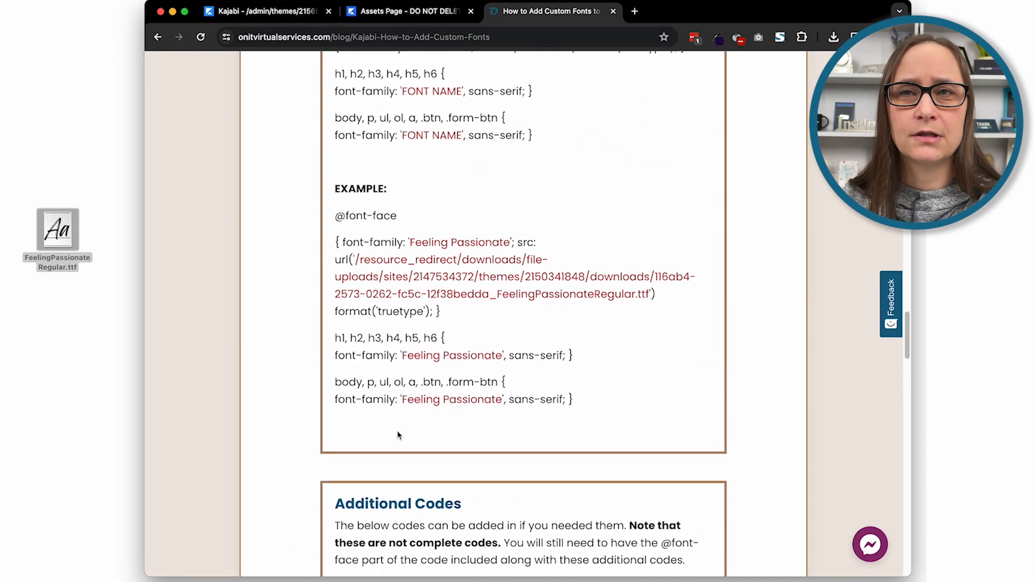
{"action": "scroll", "coordinate": [398, 432], "scroll_direction": "up", "scroll_amount": 10}
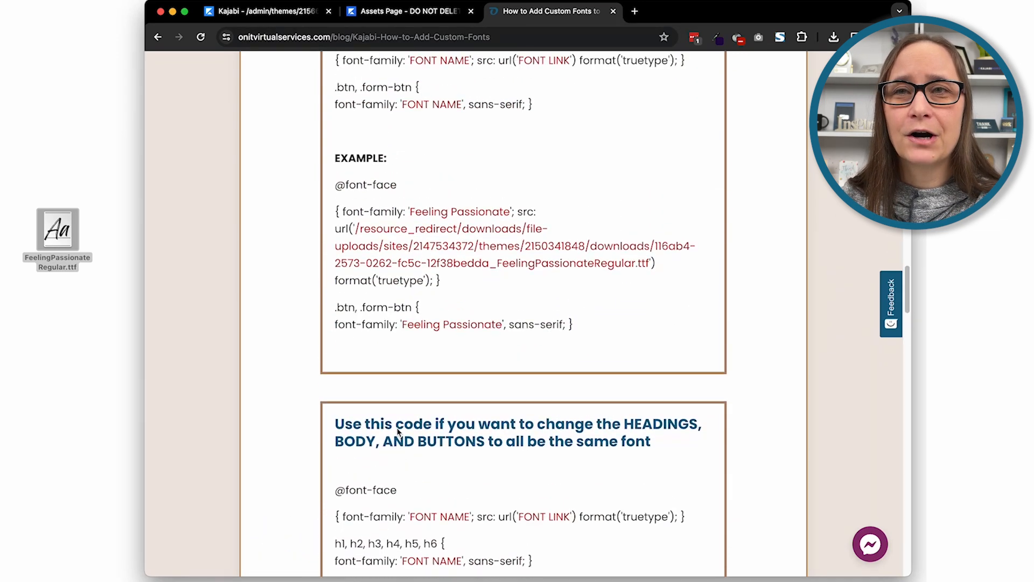
{"action": "scroll", "coordinate": [398, 433], "scroll_direction": "up", "scroll_amount": 10}
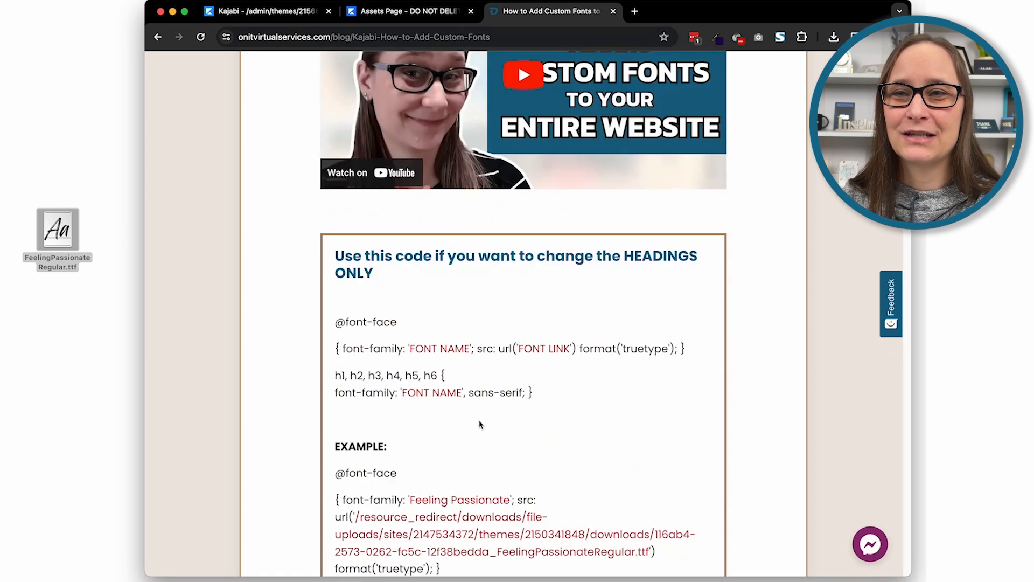
{"action": "scroll", "coordinate": [480, 425], "scroll_direction": "down", "scroll_amount": 3}
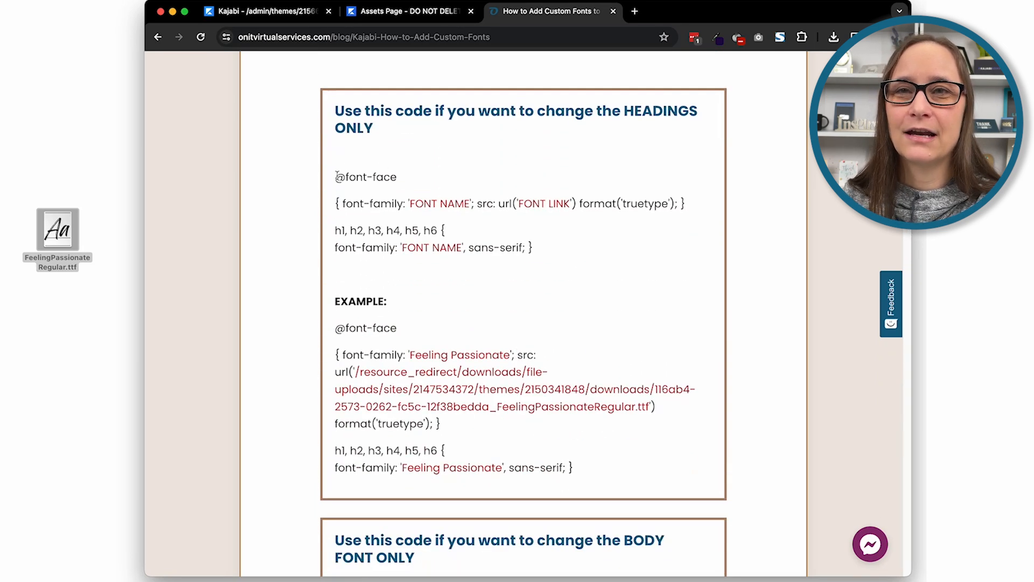
{"action": "left_click_drag", "start_coordinate": [336, 175], "coordinate": [555, 247]}
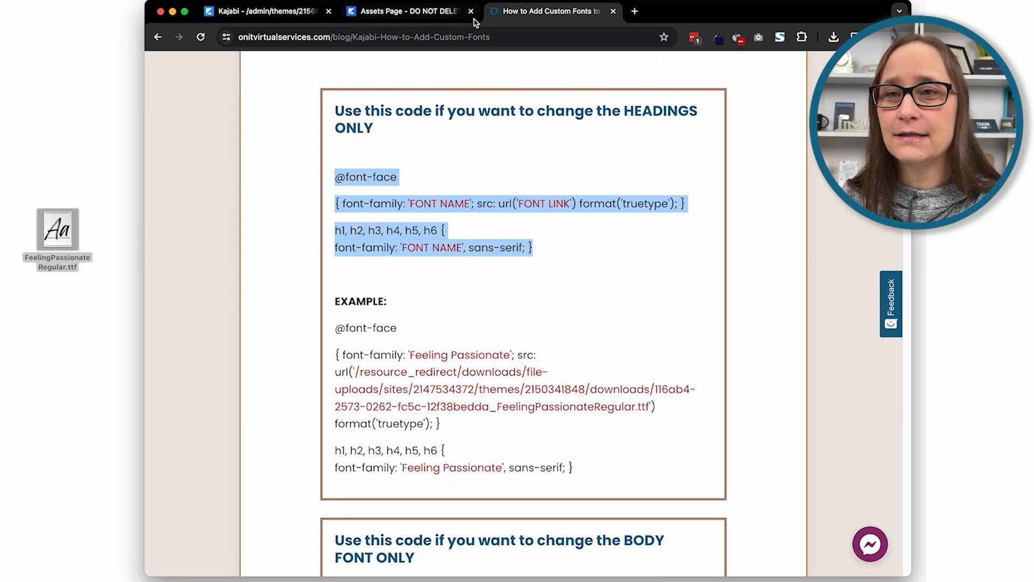
Read the Quick Reference Notes for Part 2, comparing Option A for a single landing page with Option B for the entire site
{"action": "scroll", "coordinate": [521, 282], "scroll_direction": "down", "scroll_amount": 20}
{"action": "scroll", "coordinate": [522, 282], "scroll_direction": "down", "scroll_amount": 6}
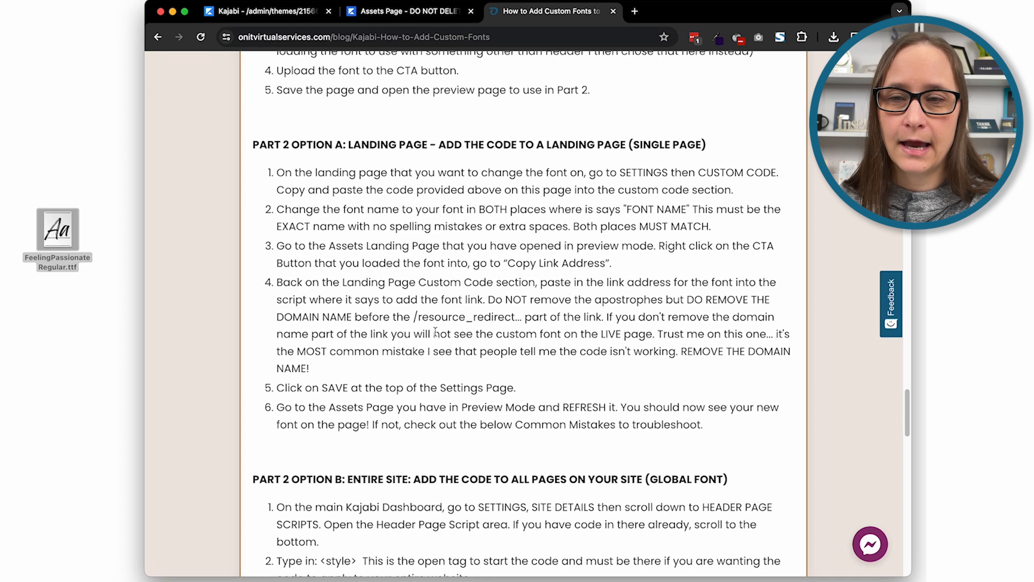
{"action": "scroll", "coordinate": [459, 319], "scroll_direction": "down", "scroll_amount": 2}
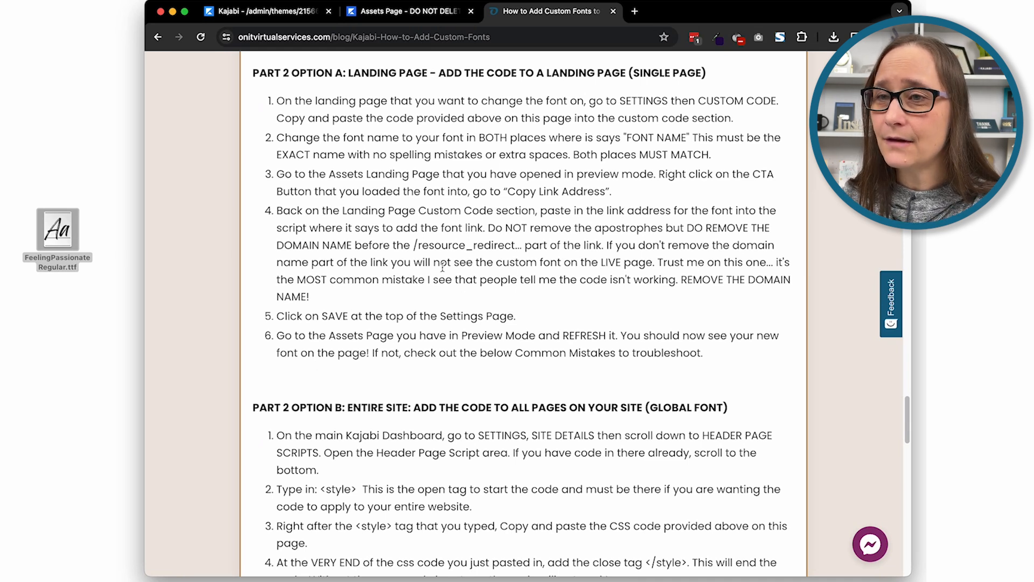
{"action": "scroll", "coordinate": [443, 265], "scroll_direction": "down", "scroll_amount": 2}
{"action": "scroll", "coordinate": [507, 275], "scroll_direction": "down", "scroll_amount": 5}
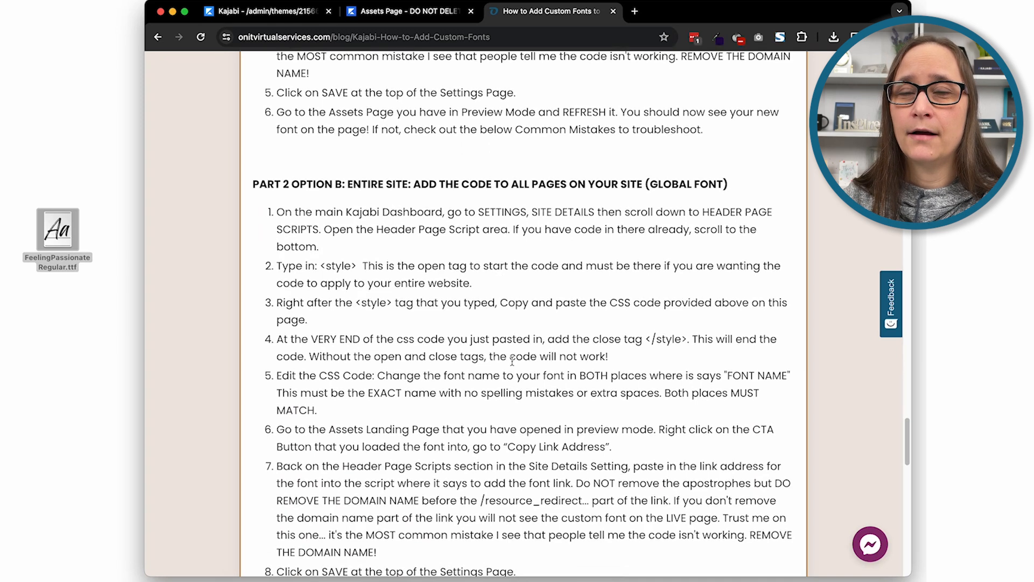
{"action": "scroll", "coordinate": [511, 360], "scroll_direction": "down", "scroll_amount": 2}
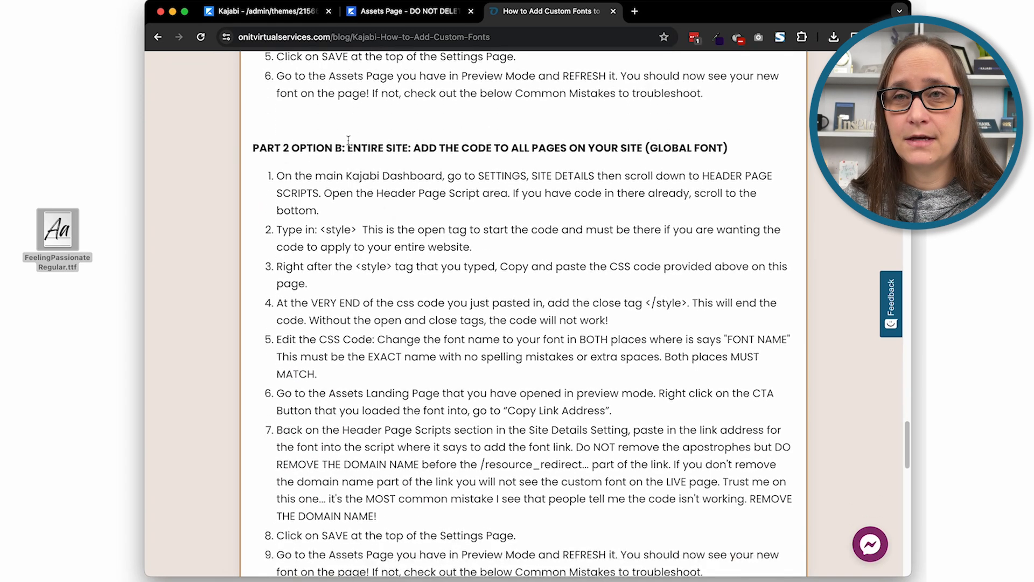
{"action": "scroll", "coordinate": [358, 361], "scroll_direction": "down", "scroll_amount": 5}
{"action": "scroll", "coordinate": [415, 281], "scroll_direction": "up", "scroll_amount": 4}
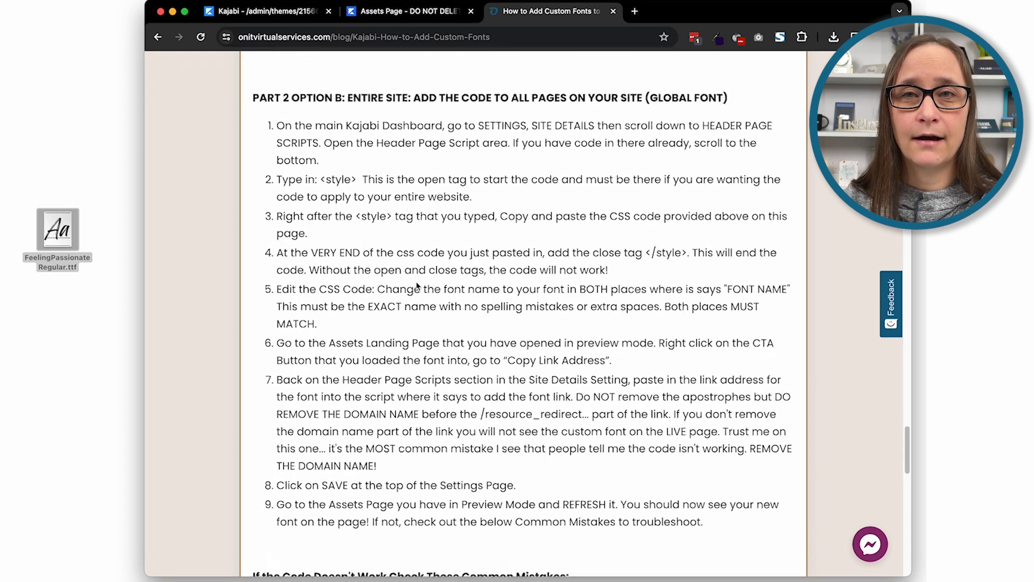
{"action": "scroll", "coordinate": [408, 307], "scroll_direction": "up", "scroll_amount": 12}
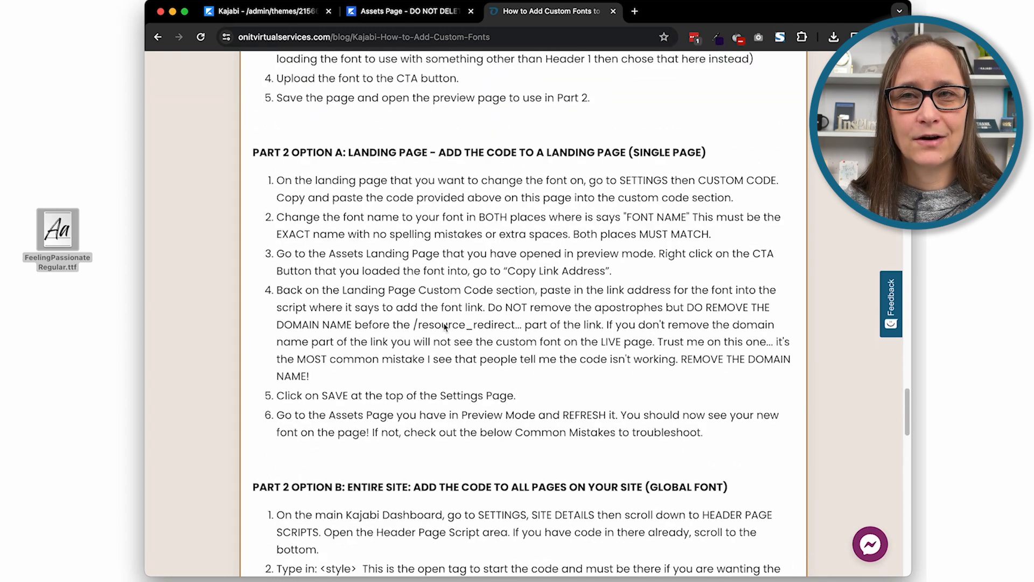
{"action": "scroll", "coordinate": [418, 380], "scroll_direction": "down", "scroll_amount": 12}
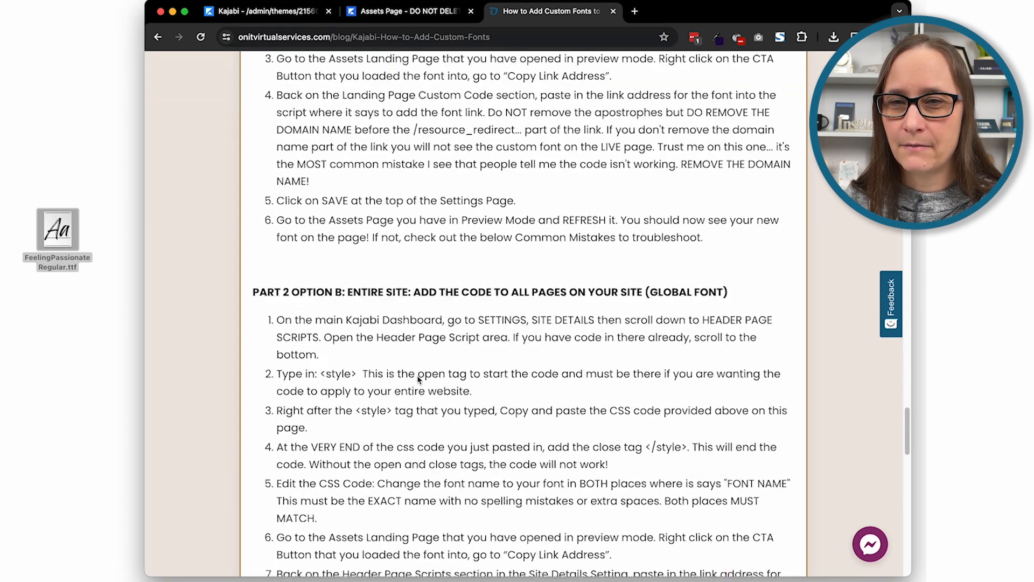